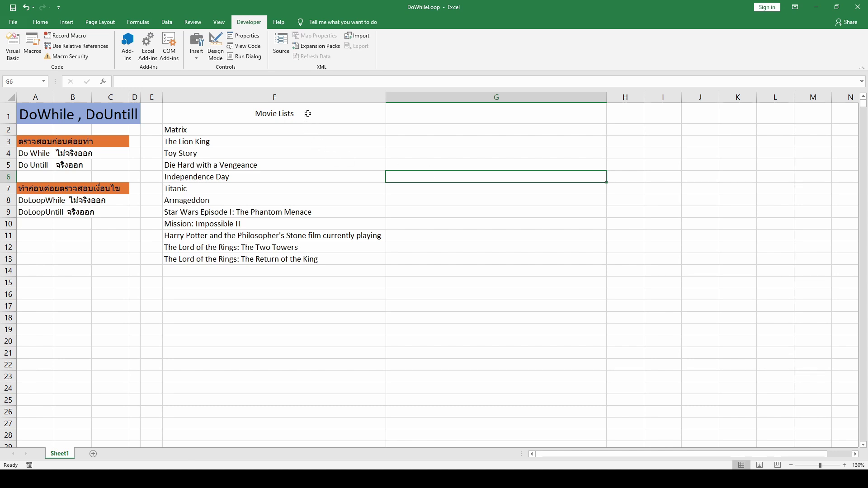
Step: Review the movie list in column F, from the Movie Lists heading in F1 down to F14
left_click_drag(308, 113, 274, 259)
left_click(270, 121)
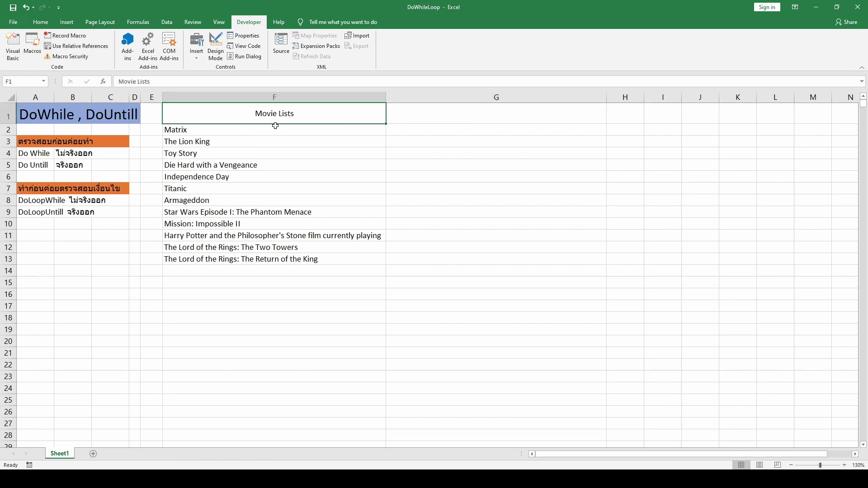
left_click_drag(275, 128, 288, 254)
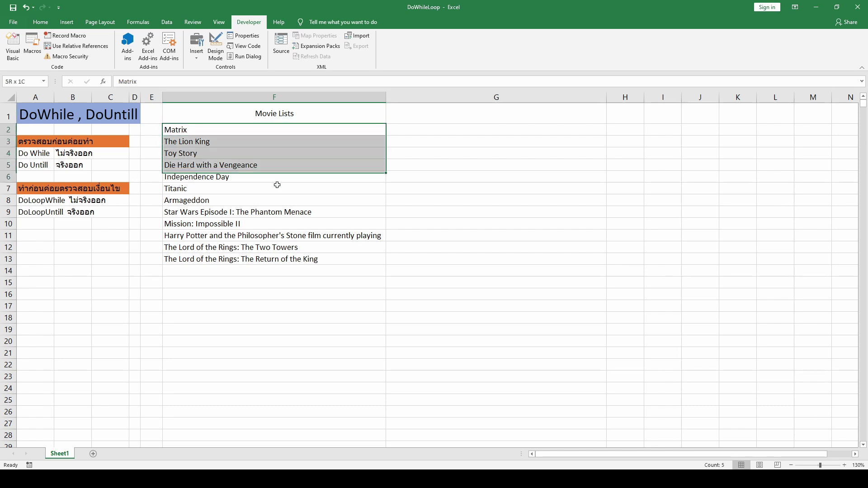
left_click(270, 132)
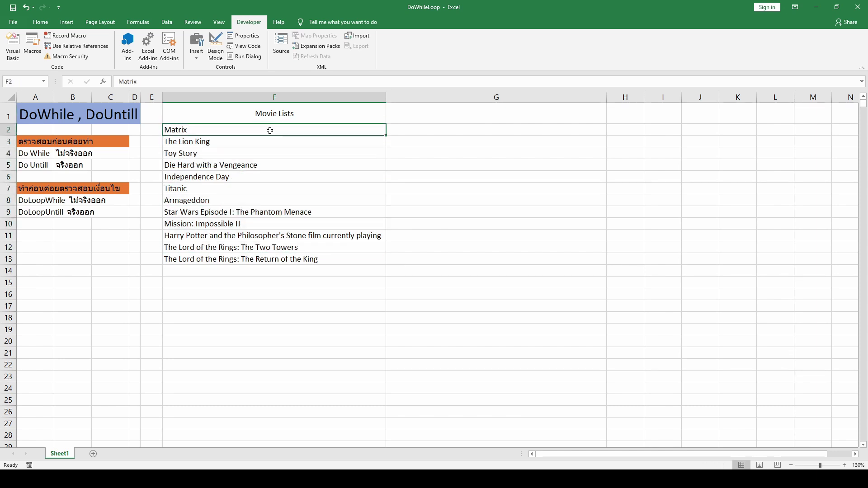
left_click(307, 273)
Step: In the VBA editor, review DoWhile_1's name, Range variable a and ActiveCell start; select F2
left_click(19, 44)
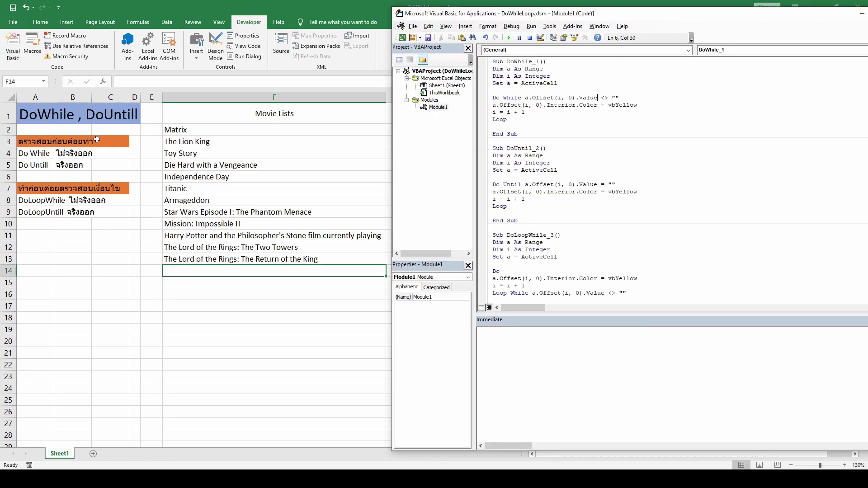
left_click(606, 89)
left_click_drag(507, 61, 539, 62)
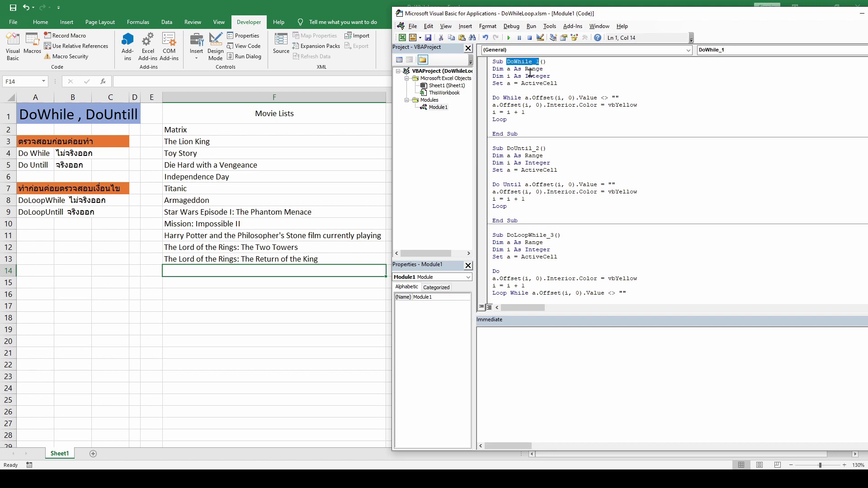
left_click(532, 68)
left_click_drag(495, 68, 529, 69)
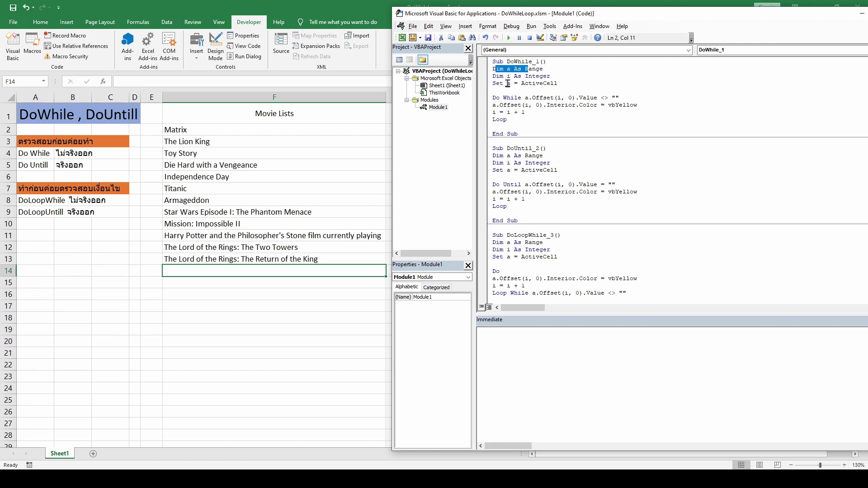
left_click_drag(524, 83, 558, 83)
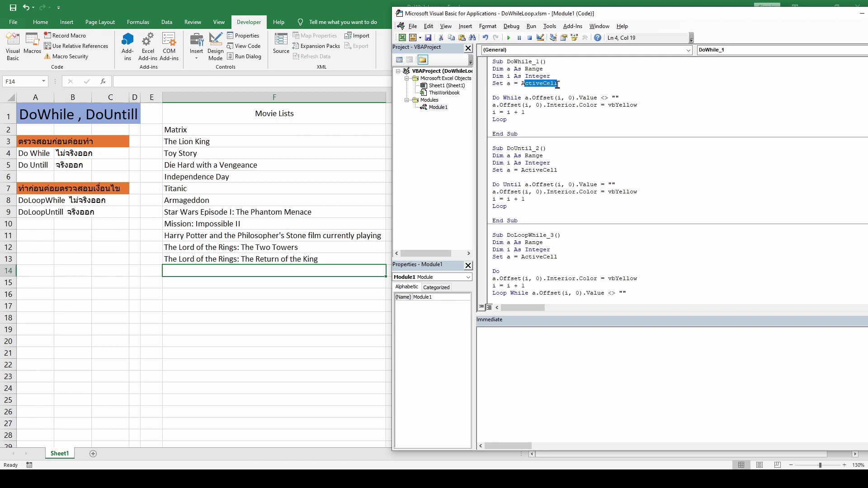
left_click(363, 130)
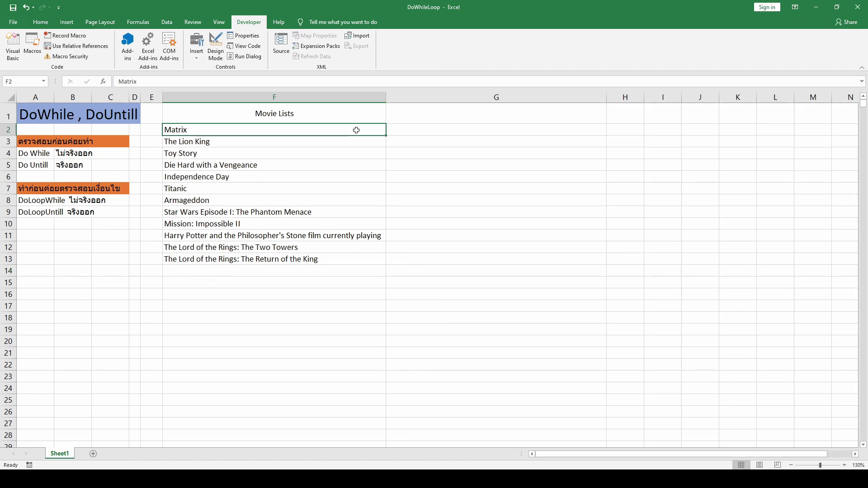
Step: Walk through the Do While loop: its condition, Loop line, yellow fill, i = i + 1 and Offset
left_click(13, 46)
left_click(514, 99)
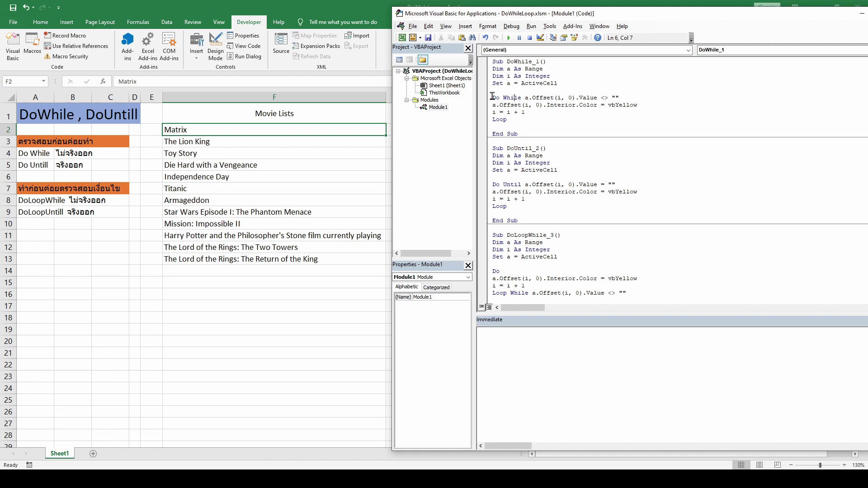
left_click_drag(492, 98, 620, 98)
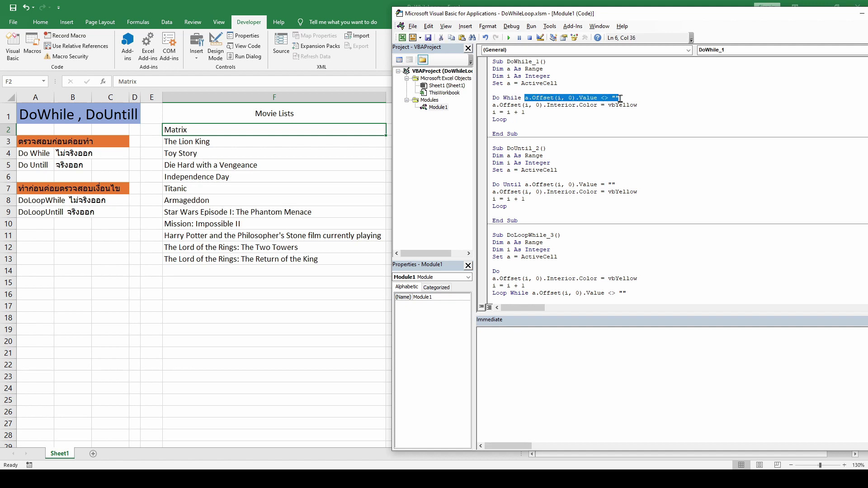
left_click_drag(492, 120, 507, 120)
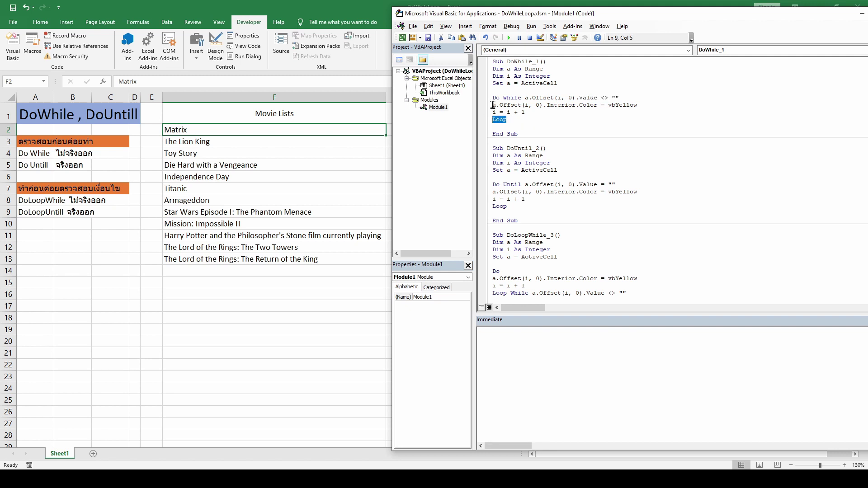
left_click_drag(492, 104, 526, 112)
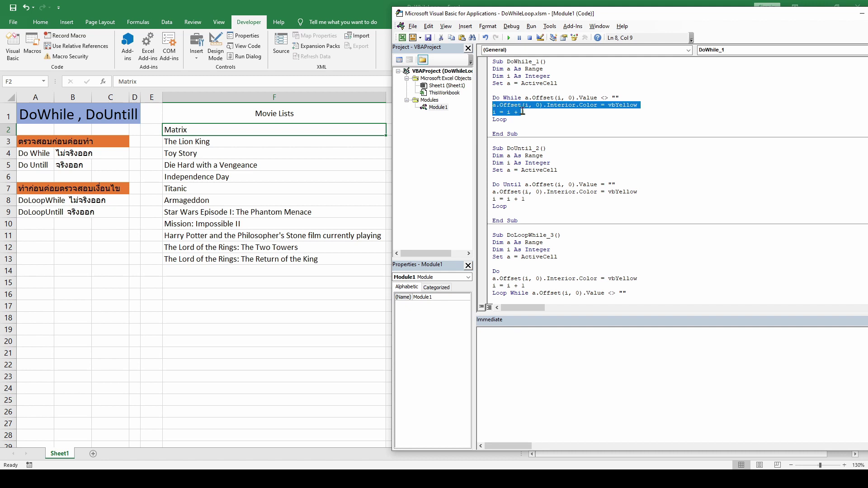
left_click(556, 105)
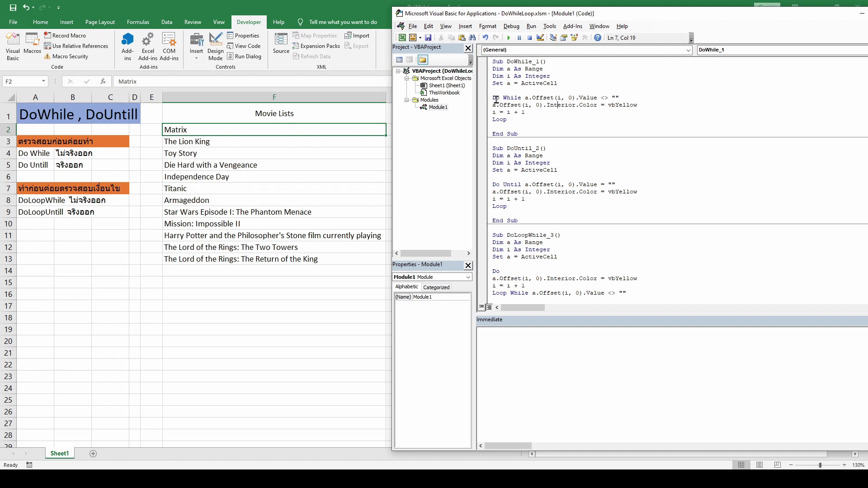
left_click_drag(493, 97, 551, 98)
left_click_drag(492, 106, 632, 106)
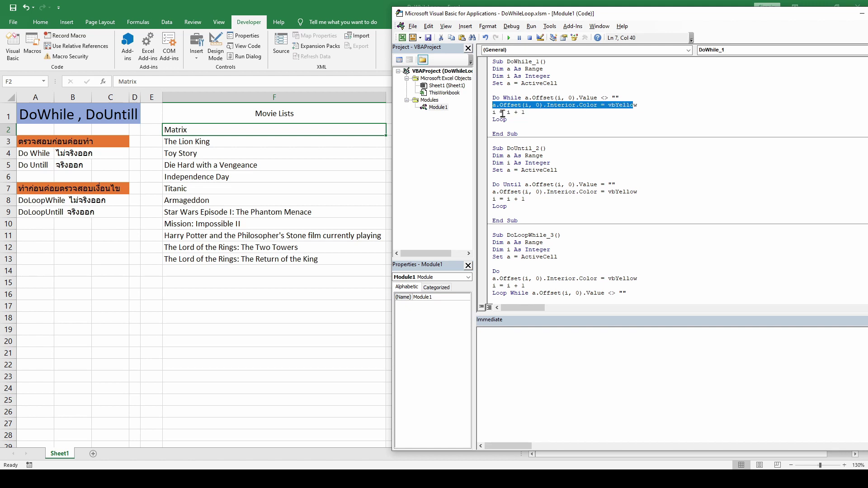
left_click_drag(491, 112, 526, 112)
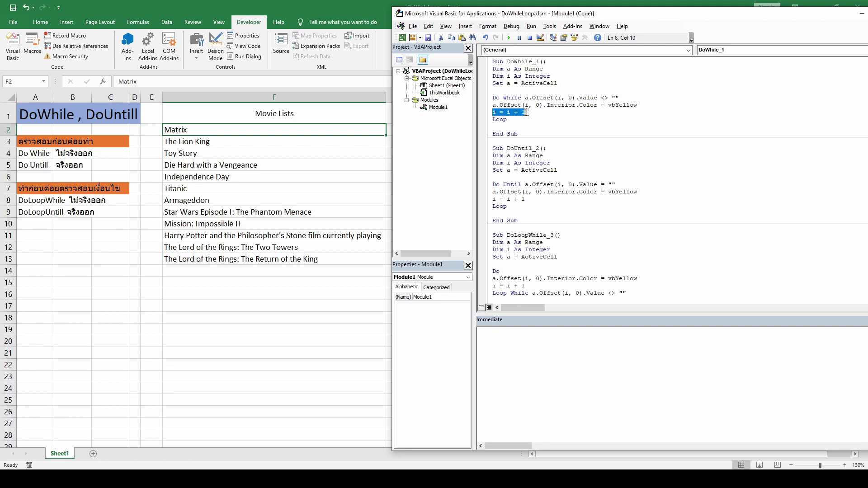
double_click(525, 105)
Step: Select Matrix in F2 and run DoWhile_1 to colour the movie titles yellow
left_click(337, 141)
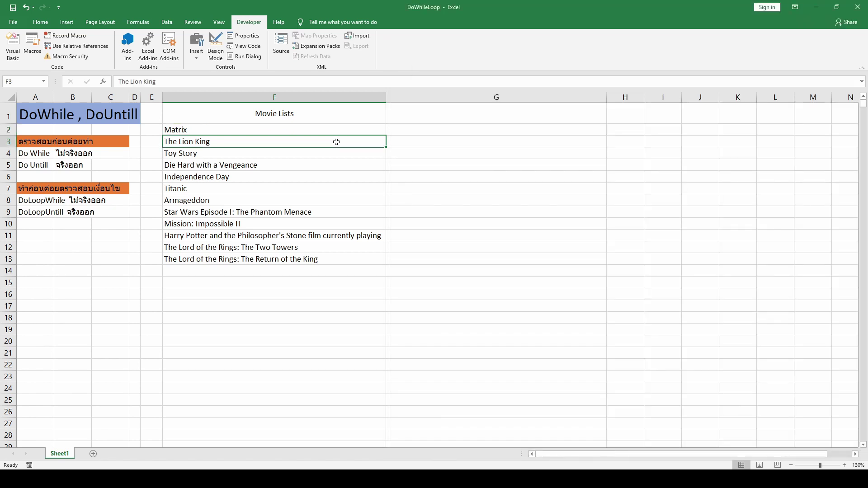
left_click(243, 130)
key("alt+F11")
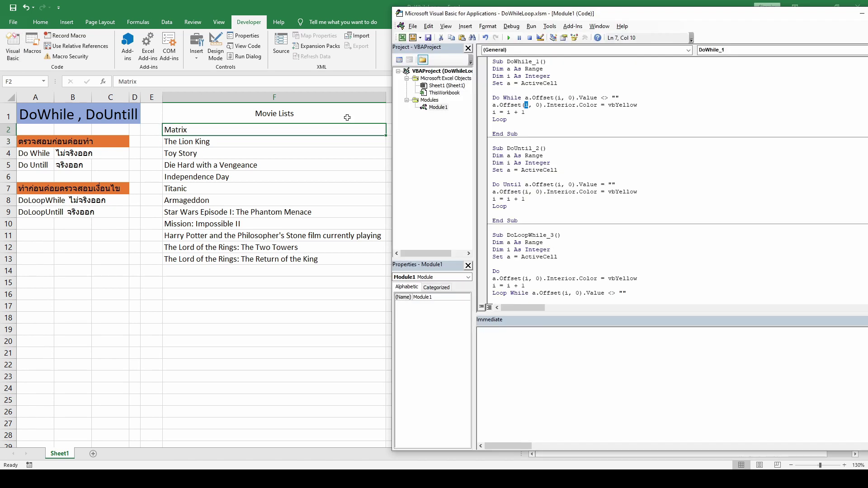
left_click(529, 120)
key("shift+Home")
left_click(532, 112)
left_click(518, 127)
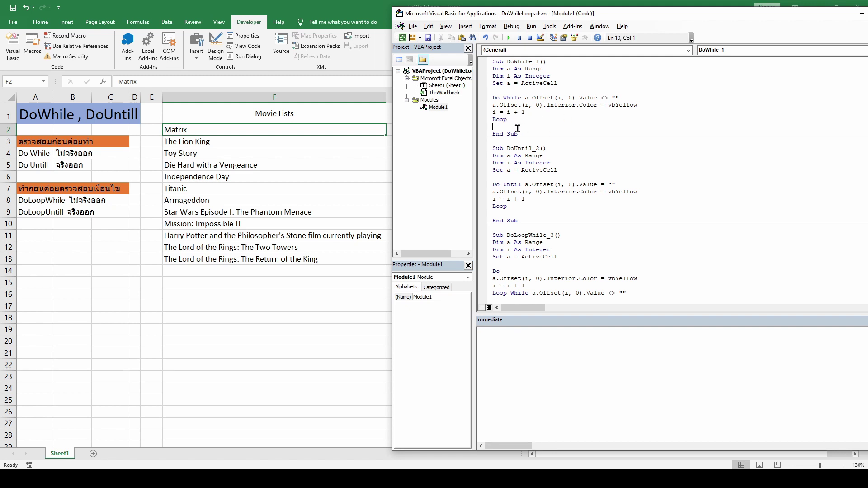
left_click(538, 113)
left_click(561, 97)
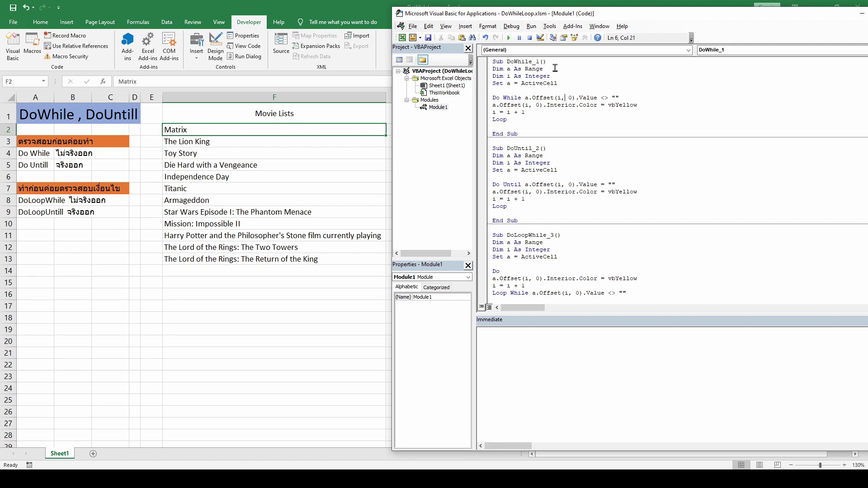
left_click(508, 37)
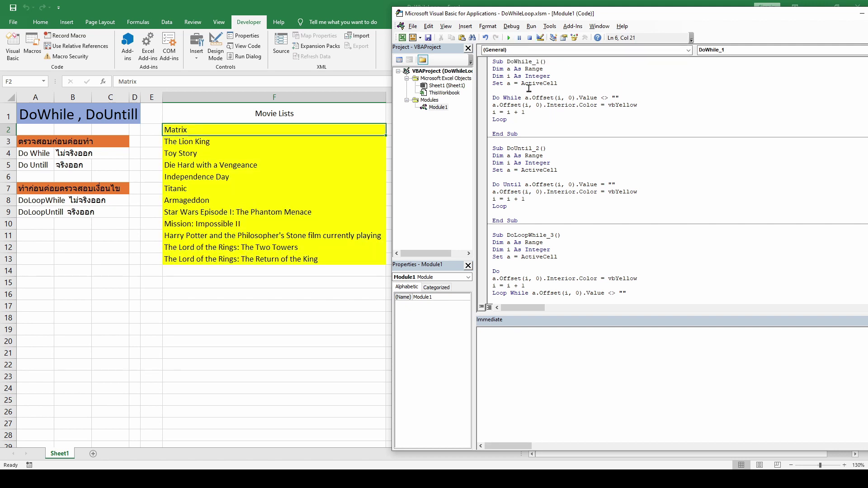
Step: Set F2:F13 to No Fill, reselect F2 and reopen the Visual Basic editor
left_click_drag(324, 132, 349, 257)
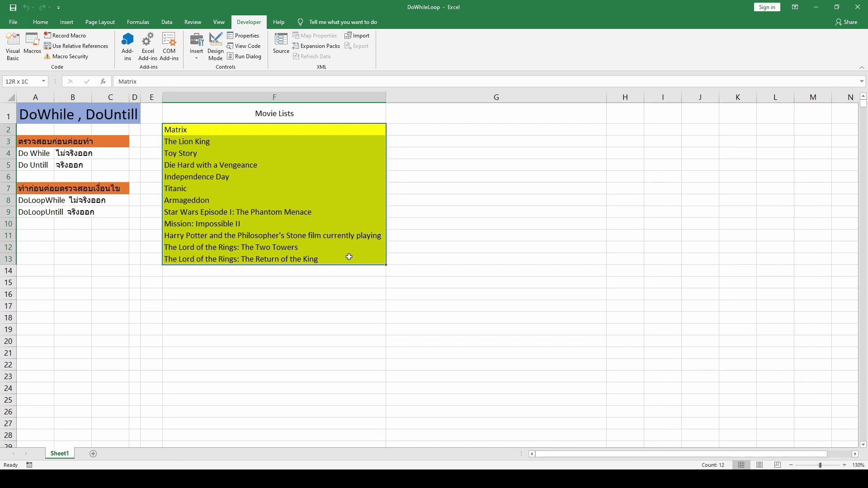
left_click(40, 21)
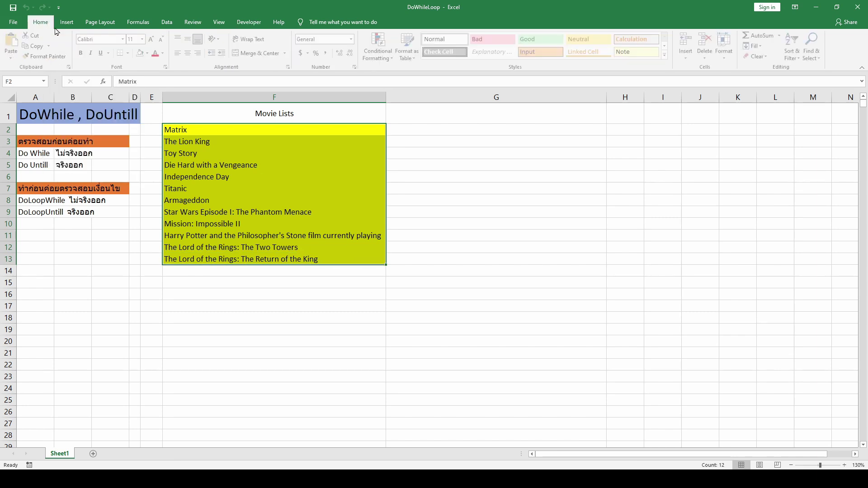
left_click(145, 55)
left_click(278, 129)
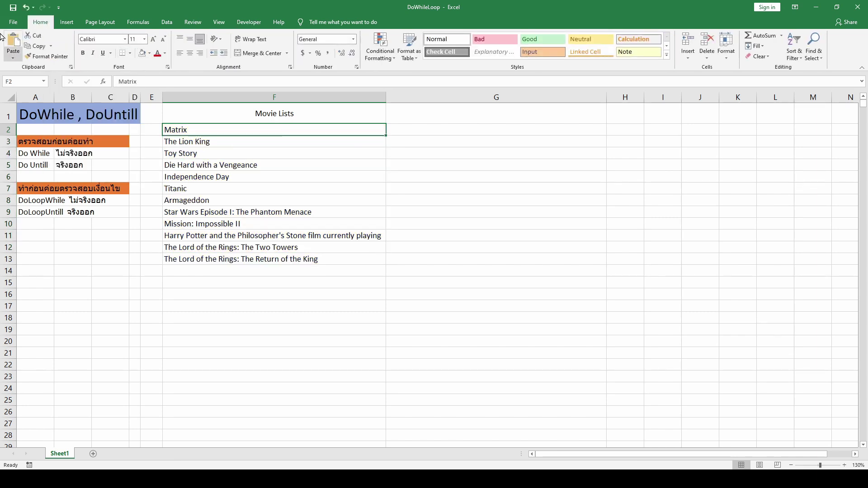
left_click(249, 22)
left_click(13, 45)
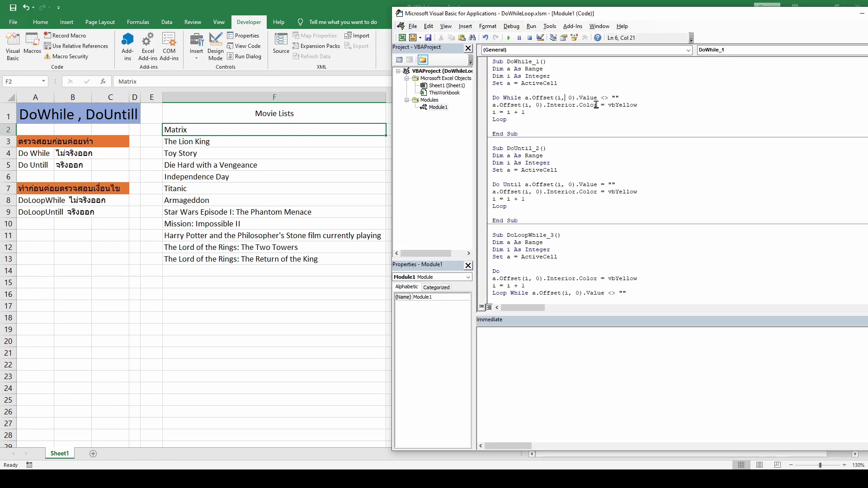
Step: Step DoWhile_1 with F8 pass by pass until F2:F13 are all yellow, then reset the macro
key("F8")
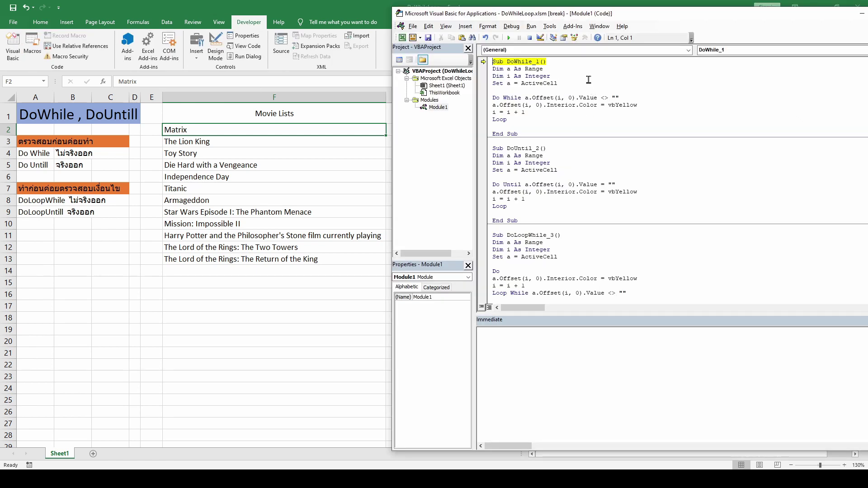
key("F8")
key("F8")
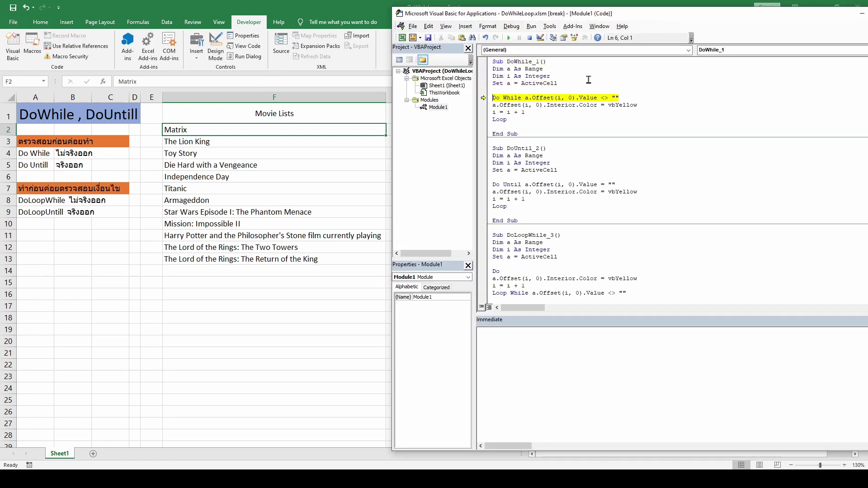
key("F8")
key("F8")
key("F8")
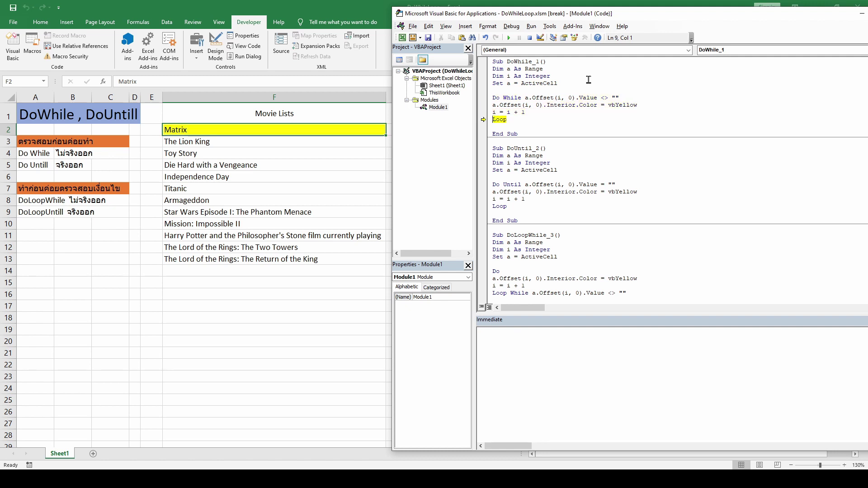
key("F8")
key("F8")
key("F8")
key("F8")
key("F8")
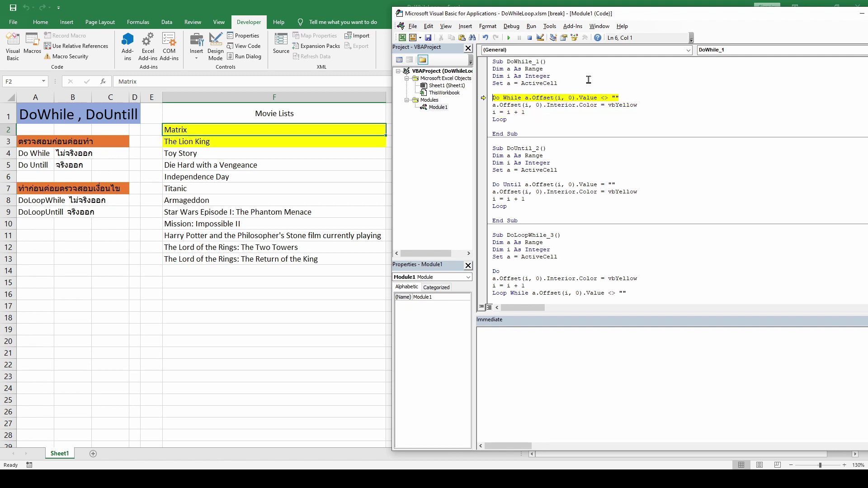
key("F8")
key("F8")
key("F8")
key("F8")
key("F8")
key("F8")
key("F8")
key("F8")
key("F8")
key("F8")
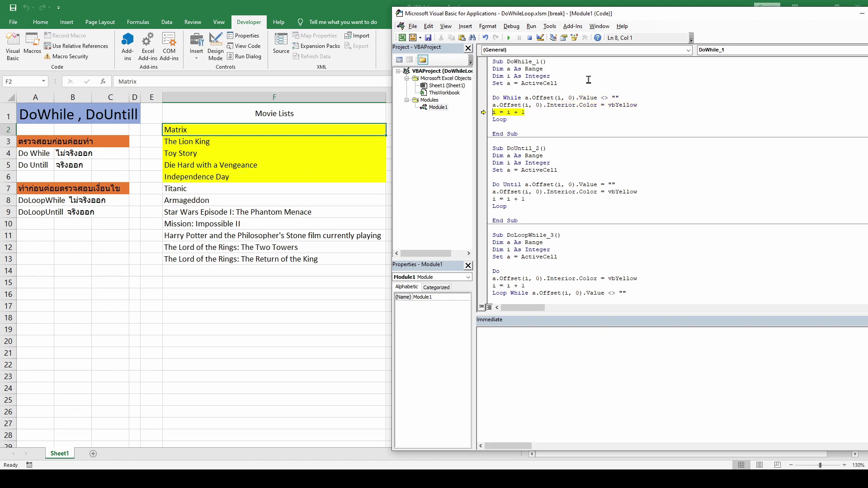
key("F8")
key("F8")
key("F8")
key("F8")
key("F8")
key("F8")
key("F8")
key("F8")
key("F8")
key("F8")
key("F8")
key("F8")
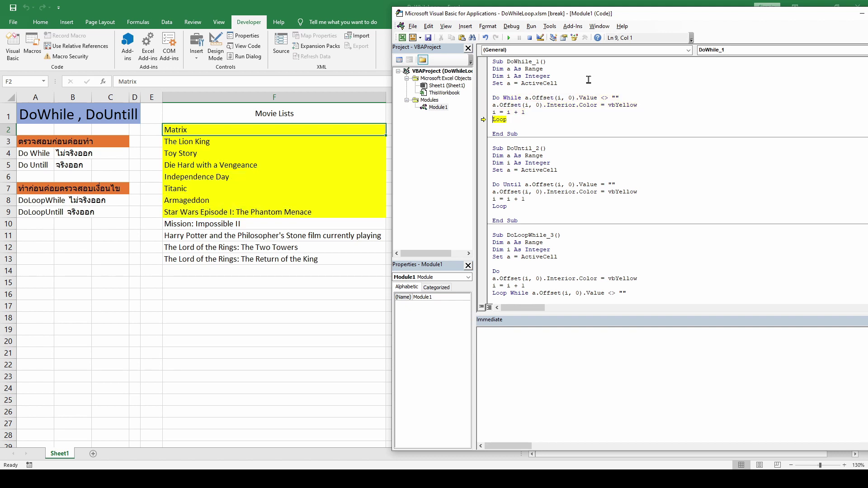
key("F8")
key("F8")
key("F8")
key("F8")
key("F8")
key("F8")
key("F8")
key("F8")
key("F8")
key("F8")
key("F8")
key("F8")
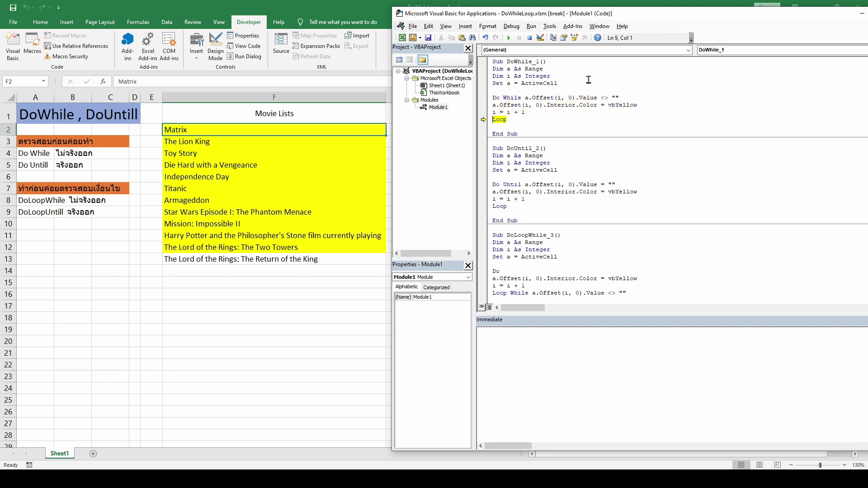
key("F8")
key("F8")
key("F8")
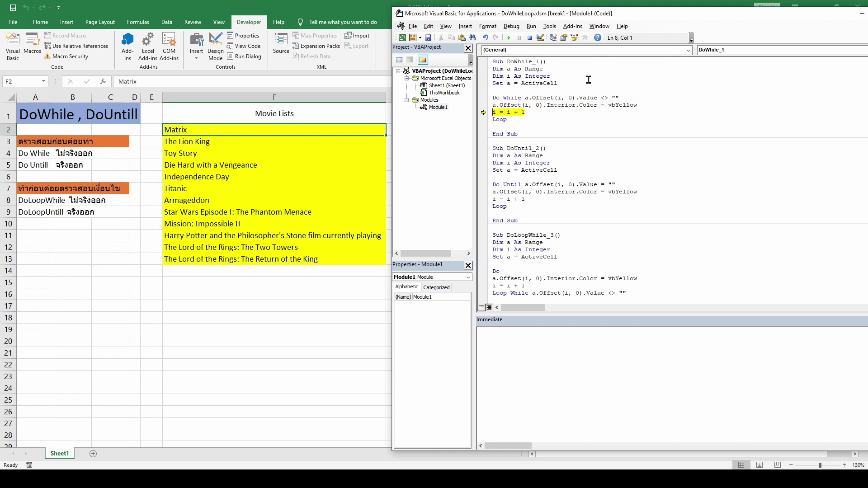
key("F8")
key("F8")
key("F8")
key("F8")
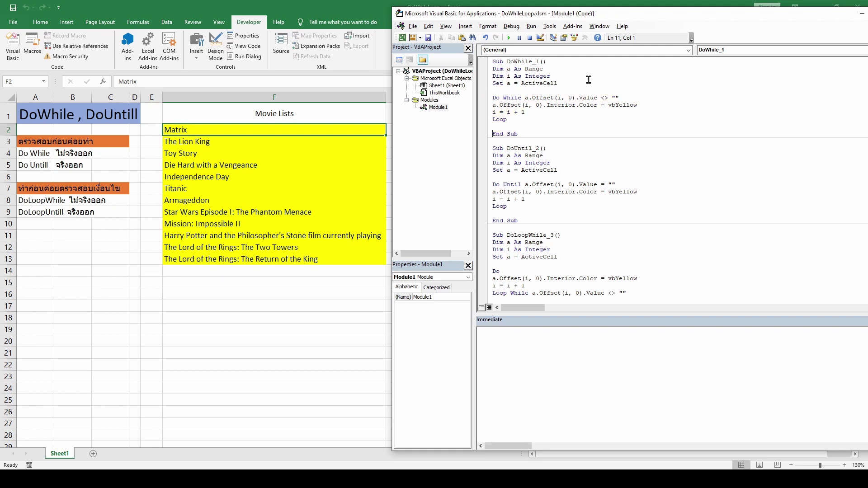
key("F8")
key("F8")
key("F8")
key("F8")
key("F8")
key("F8")
key("F8")
key("F8")
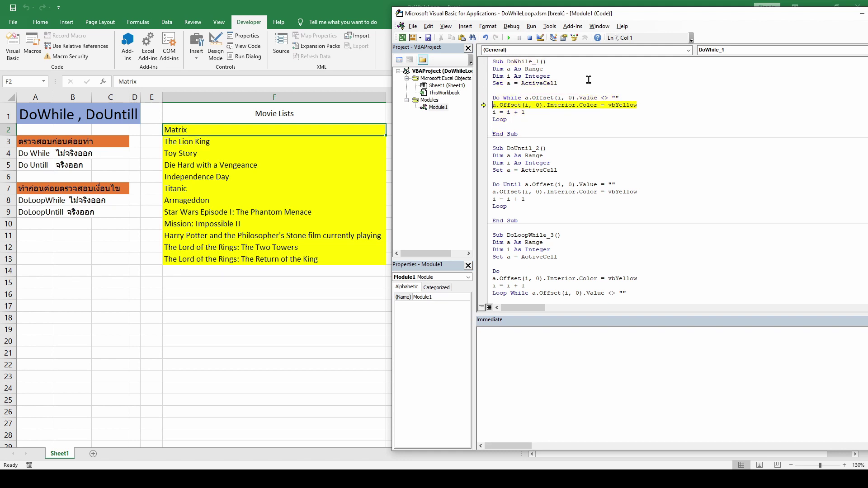
key("F8")
key("F8")
key("F8")
key("F8")
key("F8")
key("F8")
key("F8")
key("F8")
key("F8")
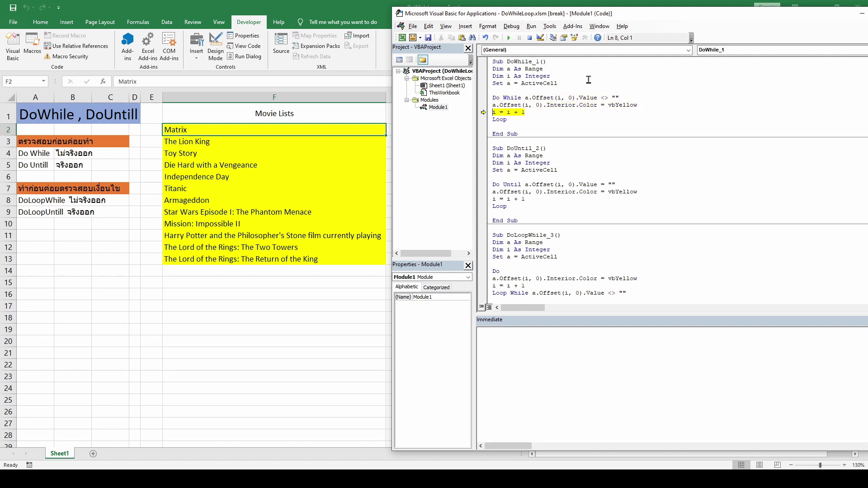
key("F8")
key("F8")
key("F8")
key("F8")
key("F8")
key("F8")
key("F8")
key("F8")
key("F8")
key("F8")
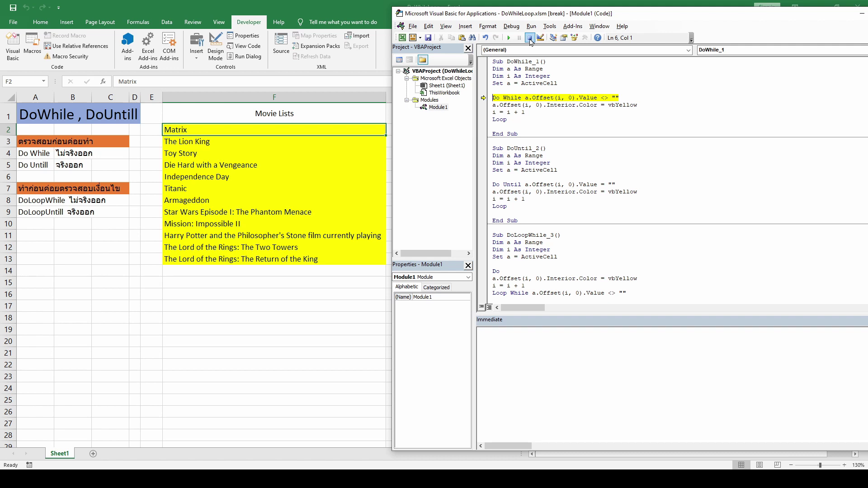
left_click(529, 38)
Step: Remove the yellow fill from F2:F13 and reopen the Visual Basic editor
left_click_drag(284, 129, 310, 258)
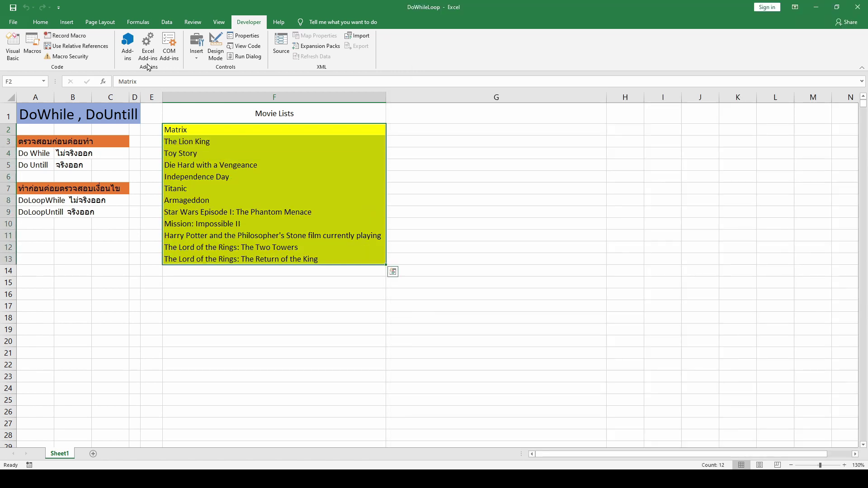
left_click(41, 22)
left_click(121, 57)
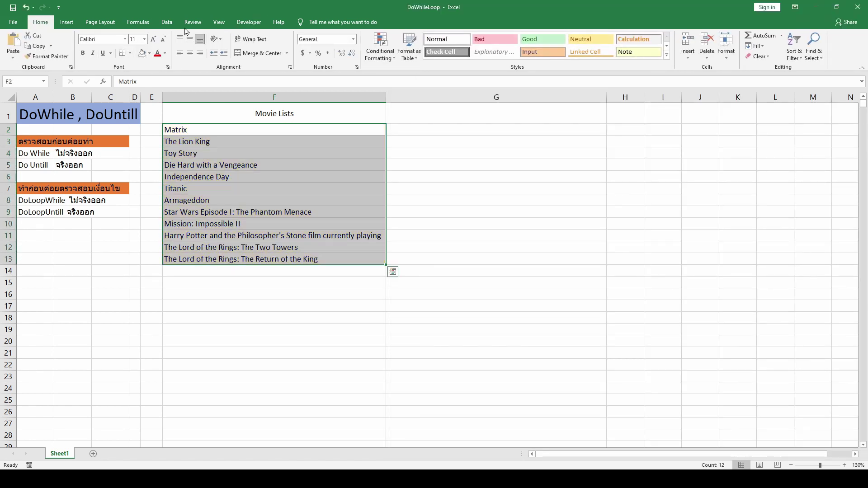
left_click(249, 22)
left_click(13, 45)
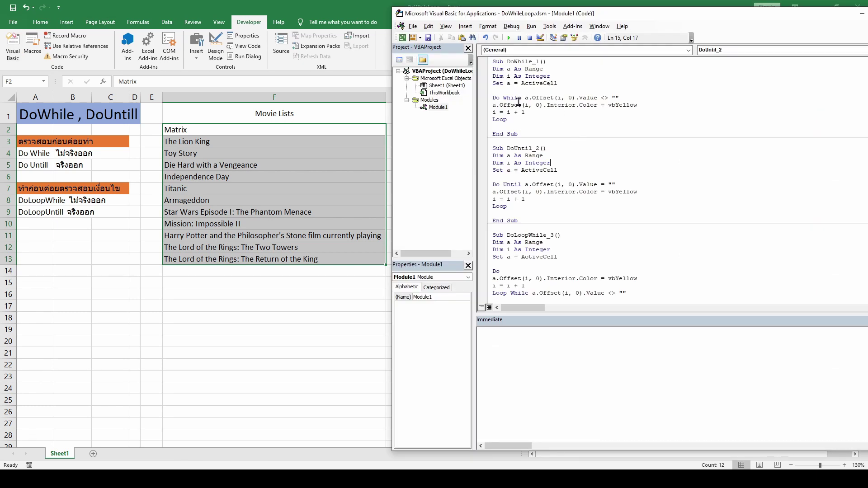
Step: Compare DoUntil_2's Do Until = "" condition with Do While's <> "" condition, keeping F2 as start
left_click_drag(494, 184, 521, 184)
left_click_drag(618, 185, 524, 191)
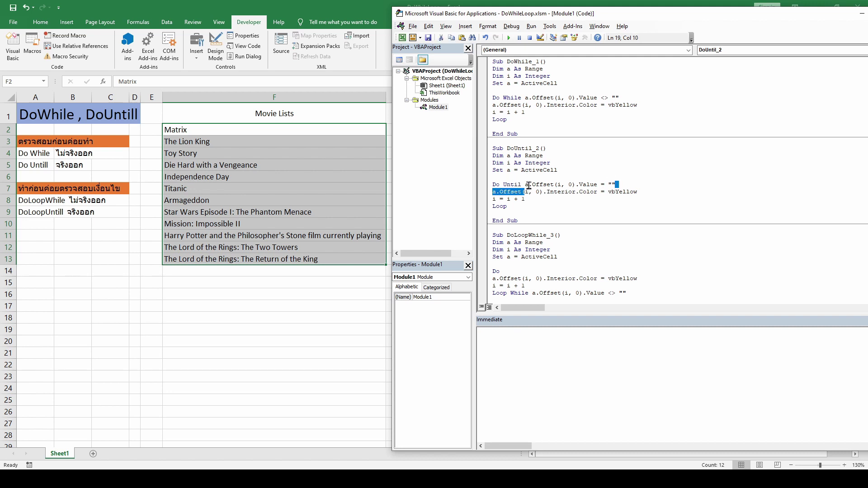
left_click(554, 185)
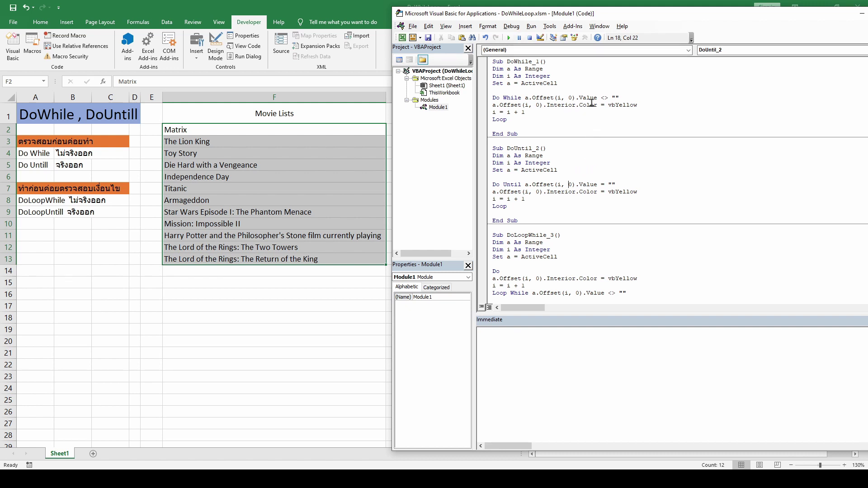
left_click_drag(602, 97, 629, 100)
left_click(613, 178)
left_click_drag(492, 184, 519, 183)
left_click_drag(599, 185, 604, 185)
left_click(181, 130)
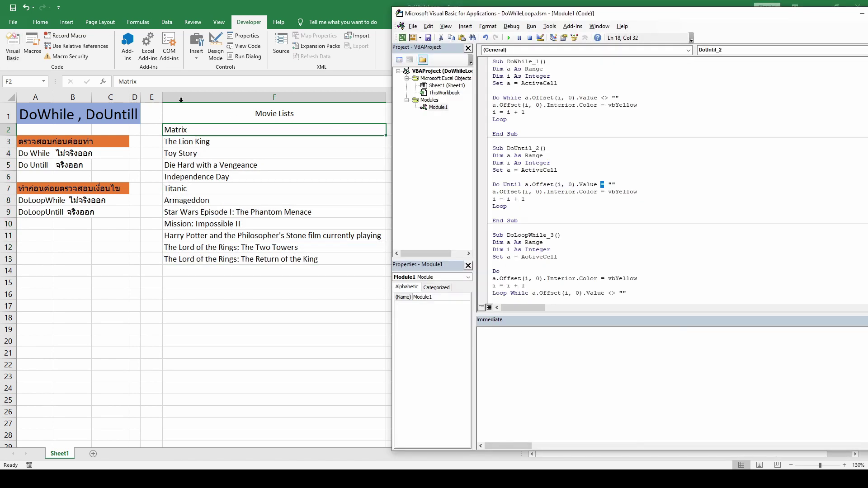
left_click(582, 185)
Step: Run DoUntil_2 to colour the list yellow, comparing its condition with the Do While one
left_click(576, 178)
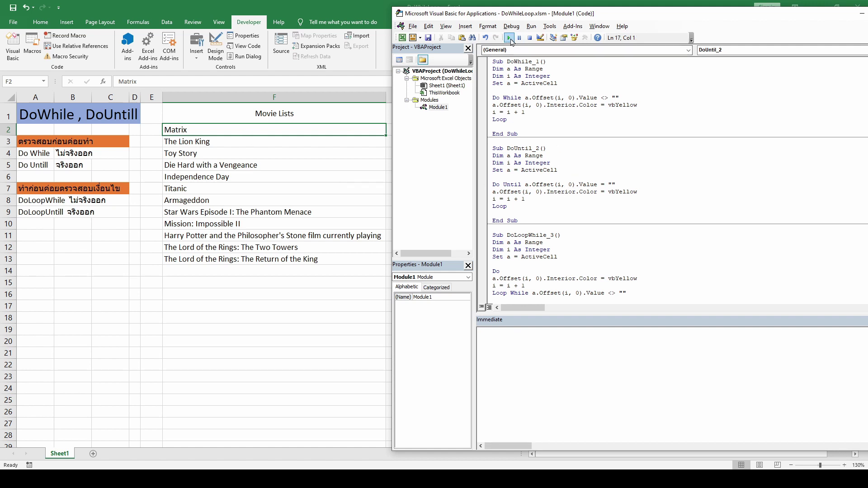
left_click(510, 38)
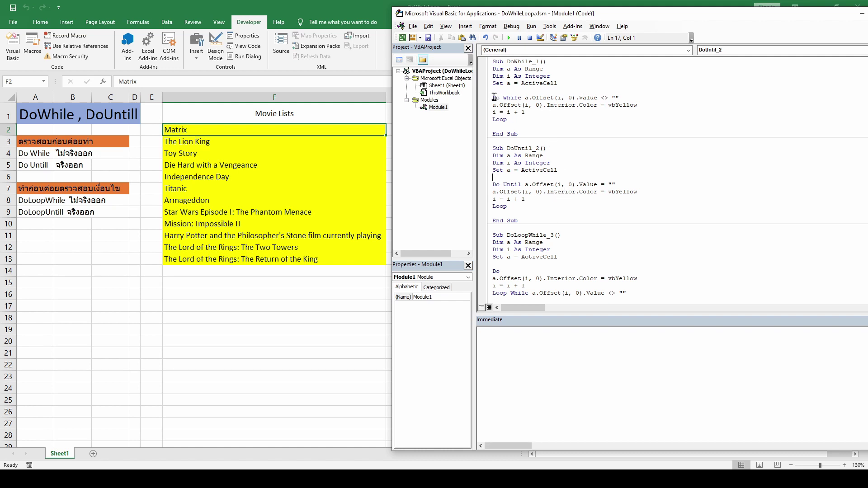
left_click_drag(492, 98, 535, 97)
left_click(547, 177)
Step: Set F2:F13 to No Fill, then return to the worksheet and select the Do While label in A4
left_click_drag(312, 129, 332, 257)
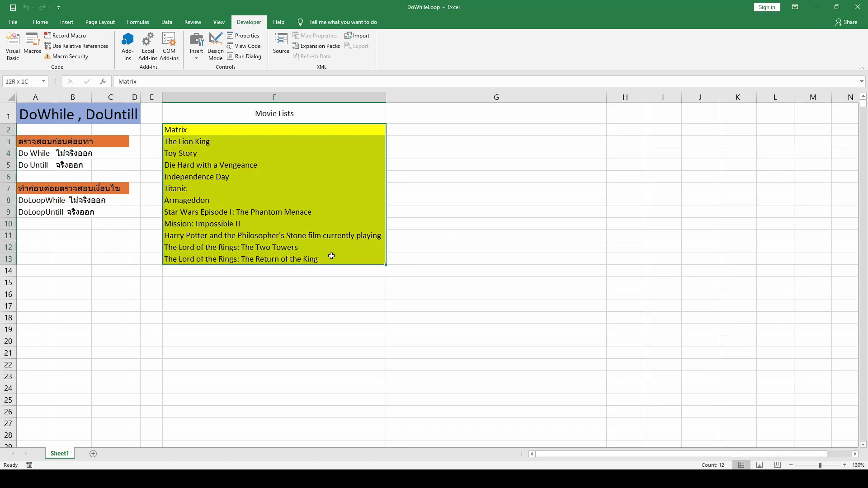
left_click(41, 22)
left_click(143, 55)
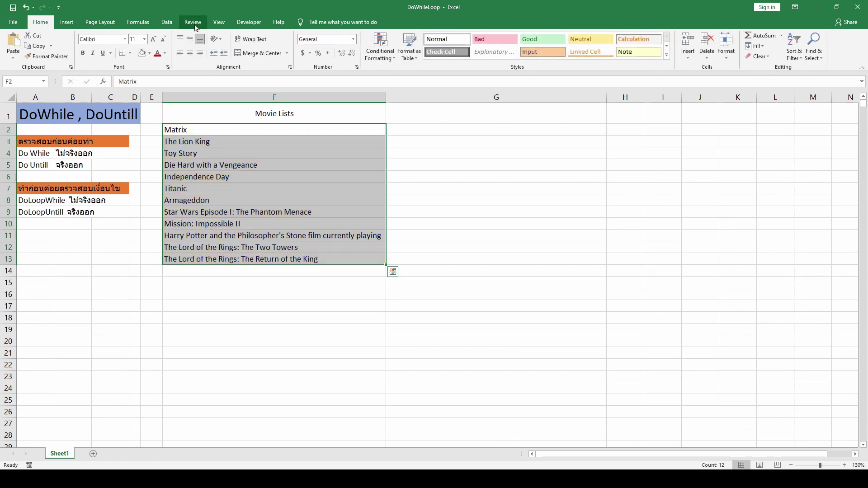
left_click(249, 22)
left_click(13, 45)
left_click(559, 192)
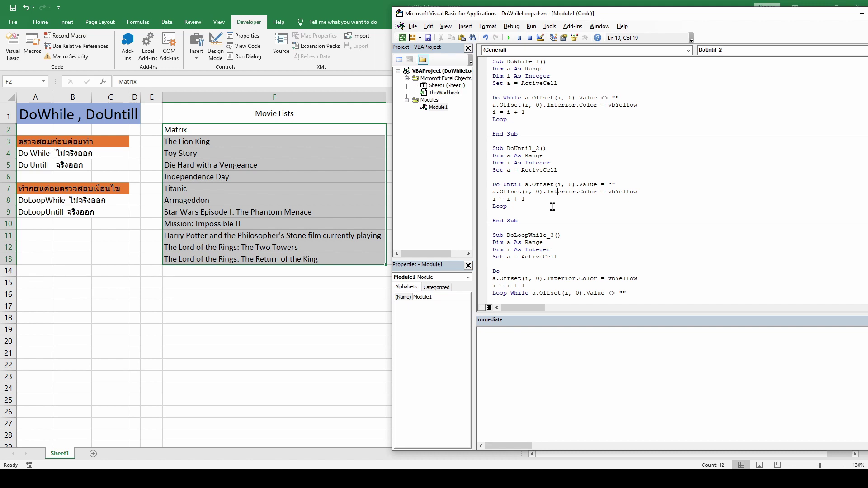
scroll(520, 185, "down", 1)
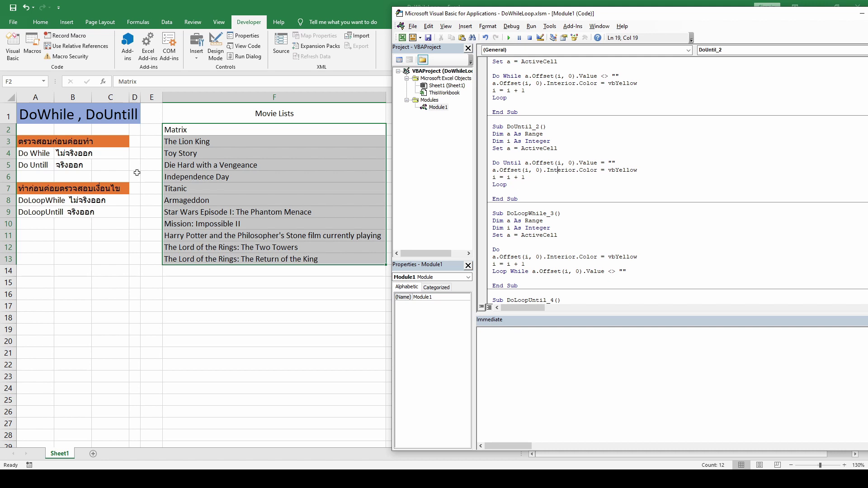
left_click(39, 144)
left_click(41, 154)
Step: Select the Do Untill label in A5 and the heading cell A3
left_click(51, 165)
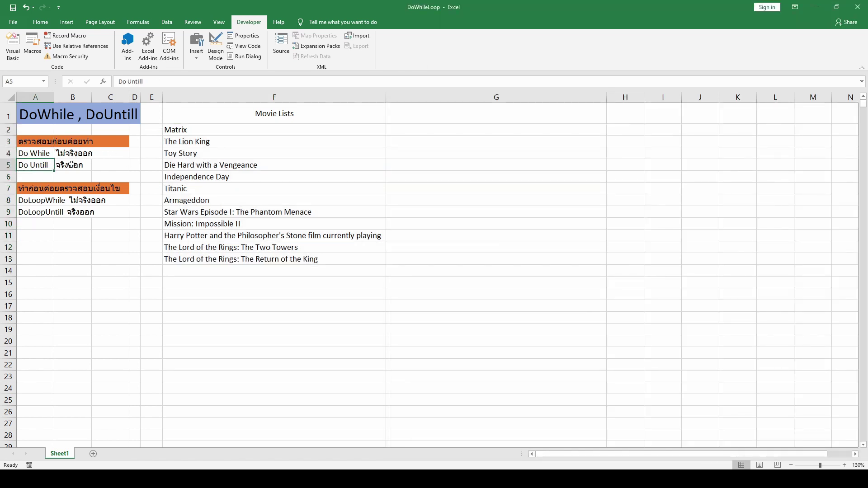
left_click(36, 141)
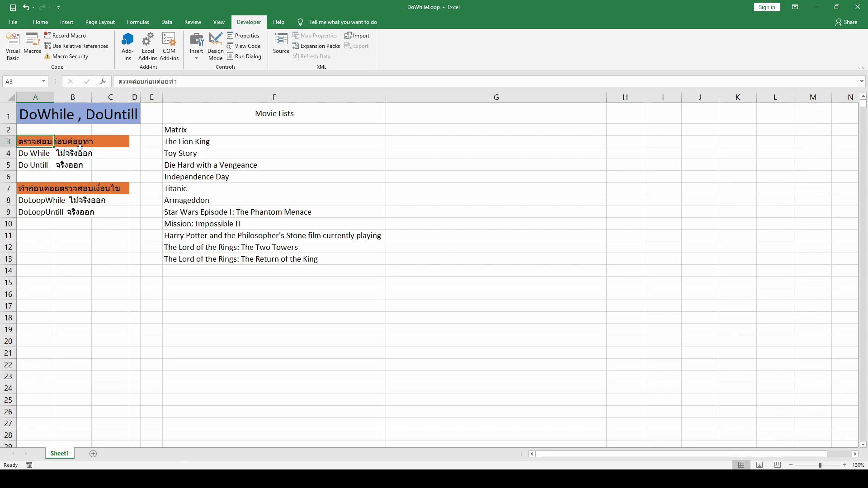
scroll(115, 168, "down", 2)
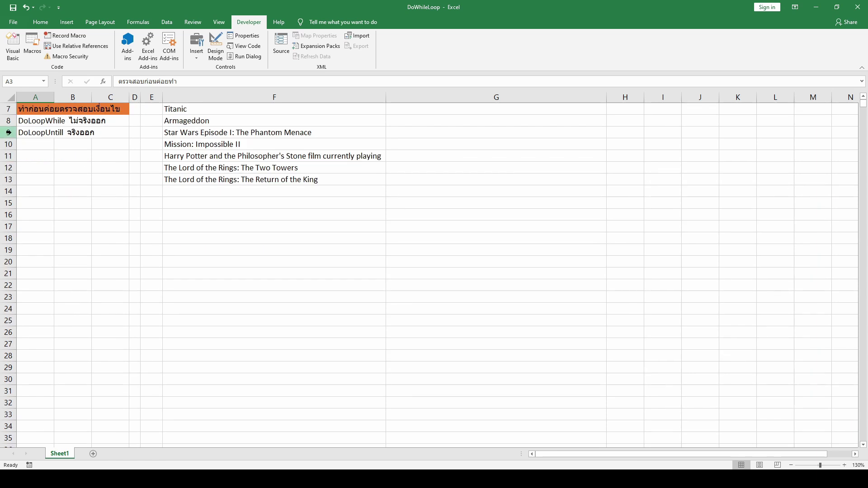
scroll(47, 135, "up", 1)
scroll(54, 155, "up", 1)
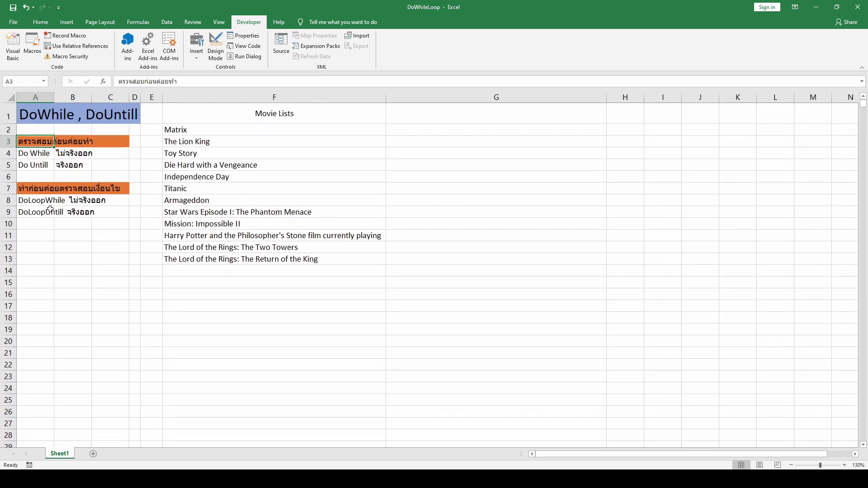
Step: Reopen the VBA editor and scroll down to the DoLoopWhile_3 macro
left_click(12, 46)
scroll(569, 188, "down", 1)
scroll(574, 170, "down", 1)
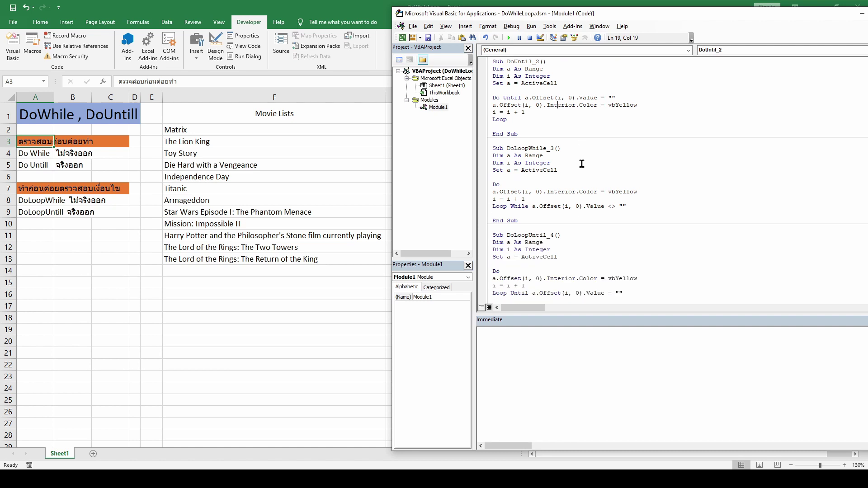
scroll(581, 163, "down", 1)
left_click(582, 162)
scroll(580, 161, "down", 1)
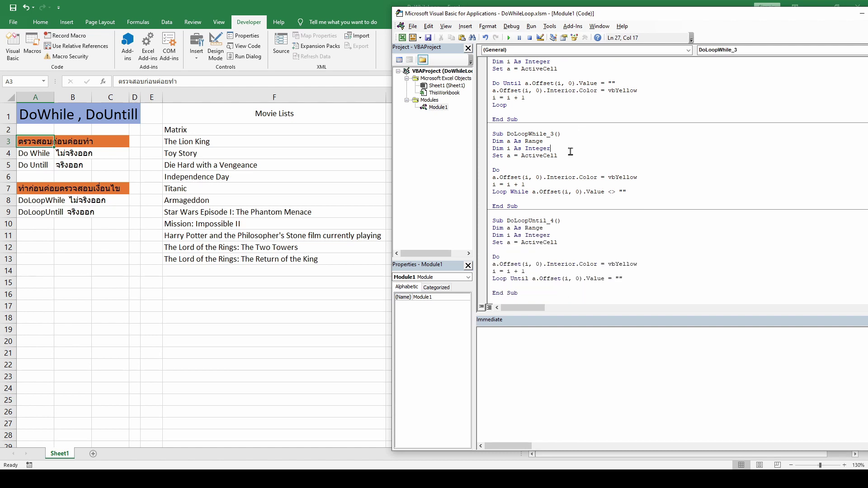
Step: Bring the worksheet to the front with F2 (Matrix) selected as the starting cell
left_click(279, 131)
left_click(13, 45)
left_click(573, 155)
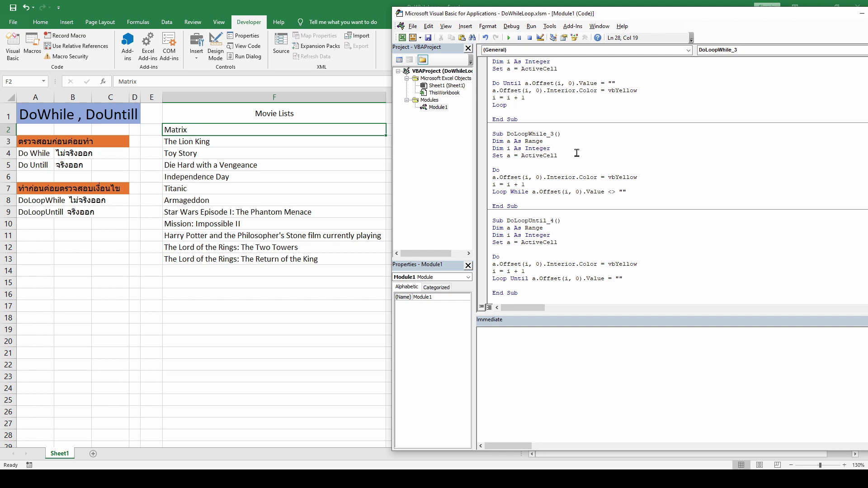
left_click(325, 186)
left_click(301, 132)
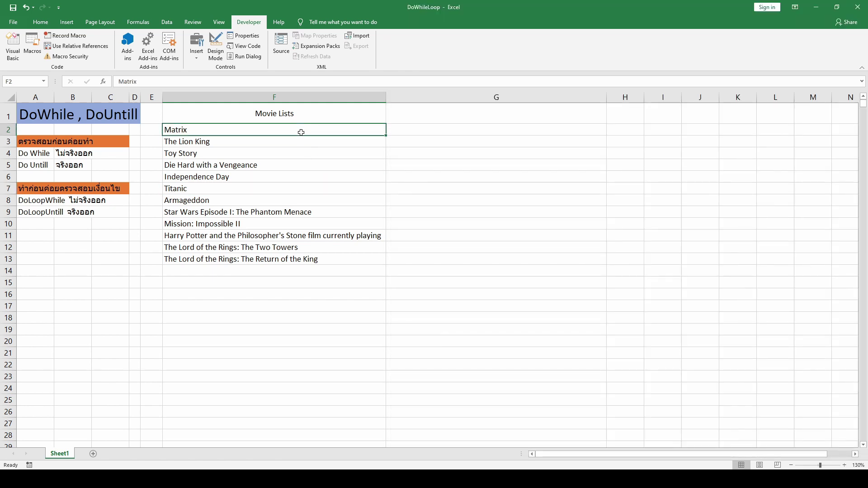
Step: Delete Matrix from F2 and put the caret in DoLoopWhile_3 in the VBA editor
key("Delete")
left_click(12, 49)
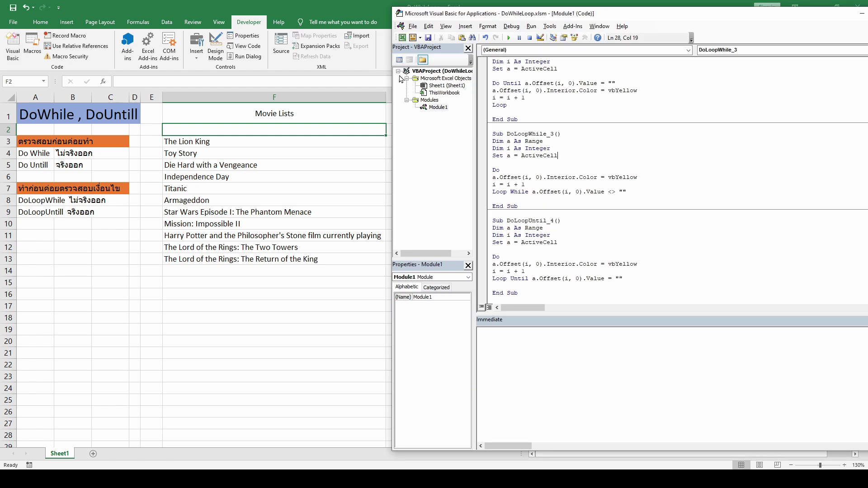
left_click(597, 156)
Step: Review DoLoopWhile_3's opening Do and its Loop While ending condition, leaving the caret inside it
left_click_drag(493, 171, 527, 194)
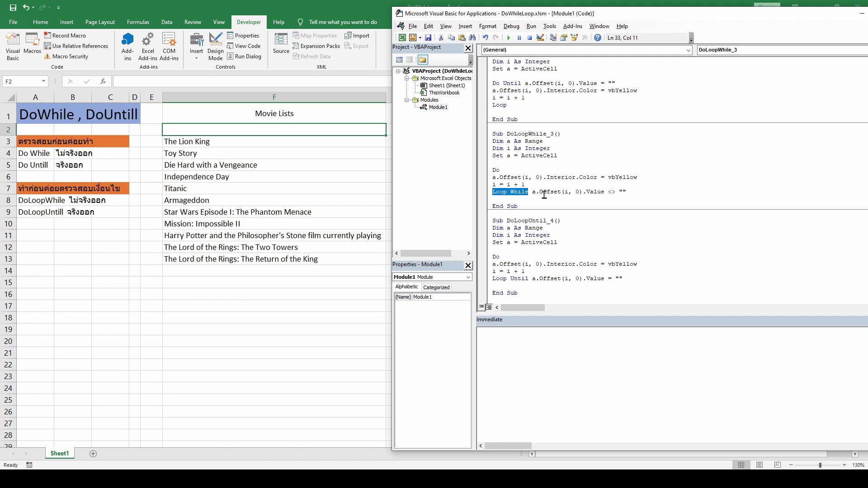
left_click_drag(535, 193, 617, 197)
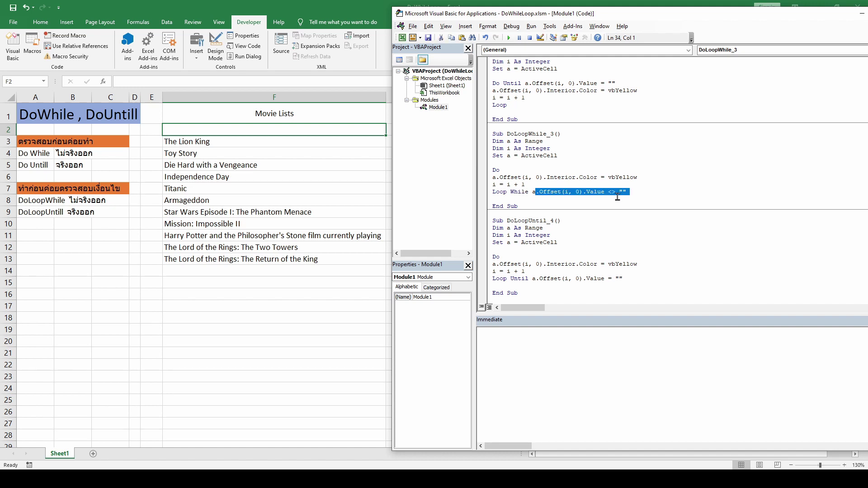
left_click(613, 170)
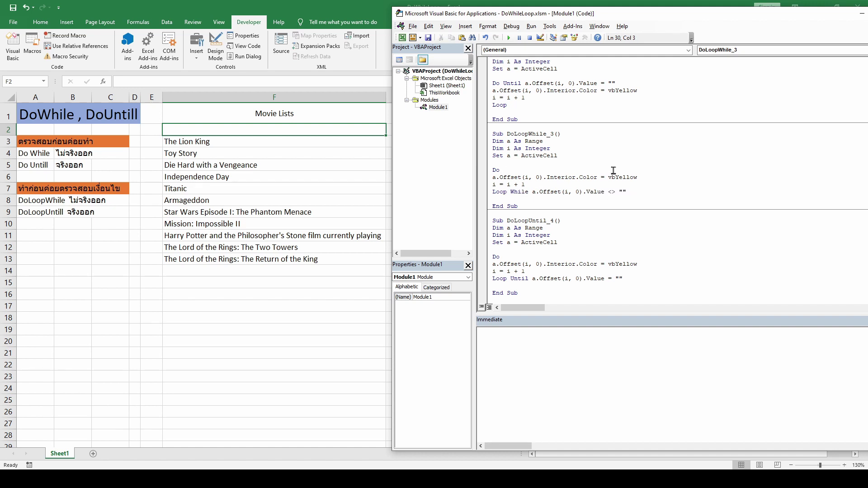
scroll(610, 158, "up", 5)
left_click(581, 100)
scroll(583, 104, "down", 2)
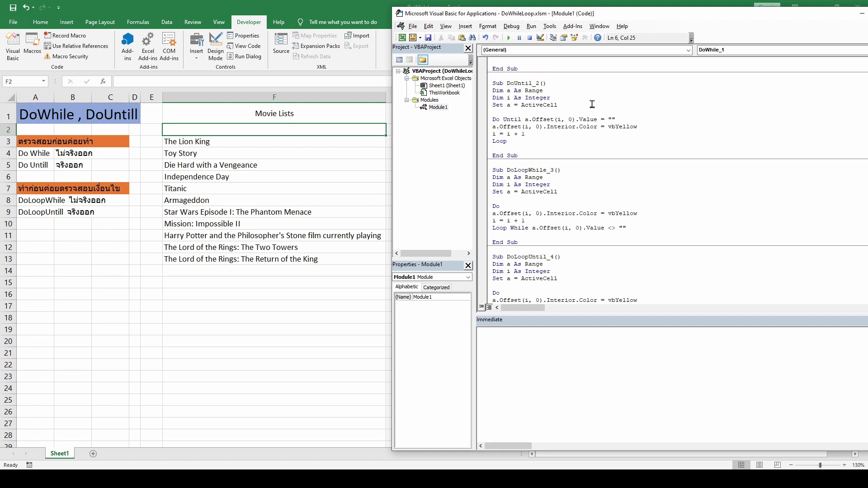
scroll(597, 119, "down", 3)
left_click(592, 163)
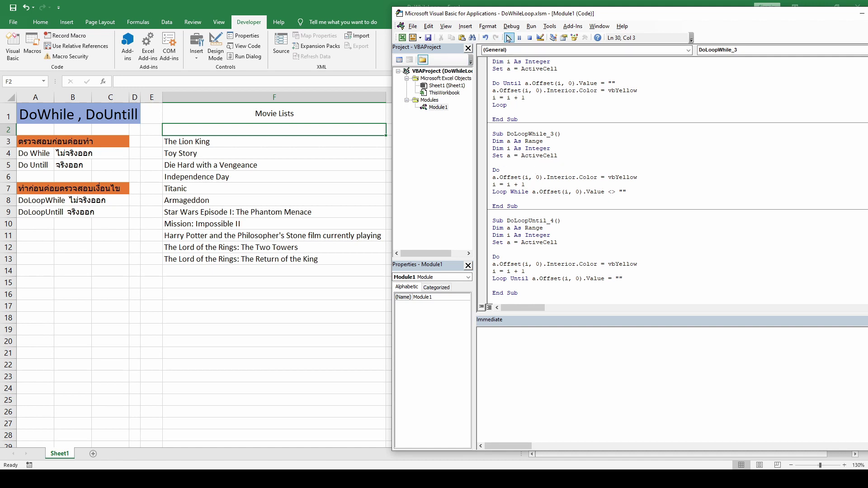
Step: Run DoLoopWhile_3, which fills F2:F13 yellow, then set those cells to No Fill
left_click(509, 37)
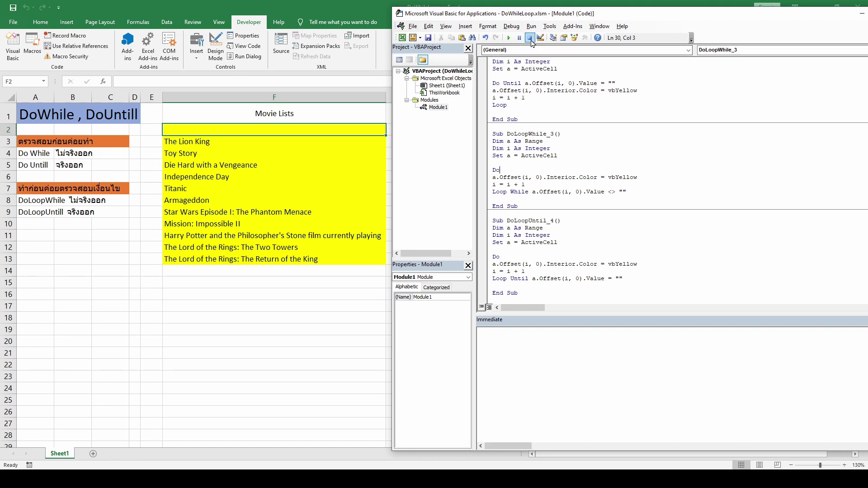
left_click_drag(298, 130, 329, 260)
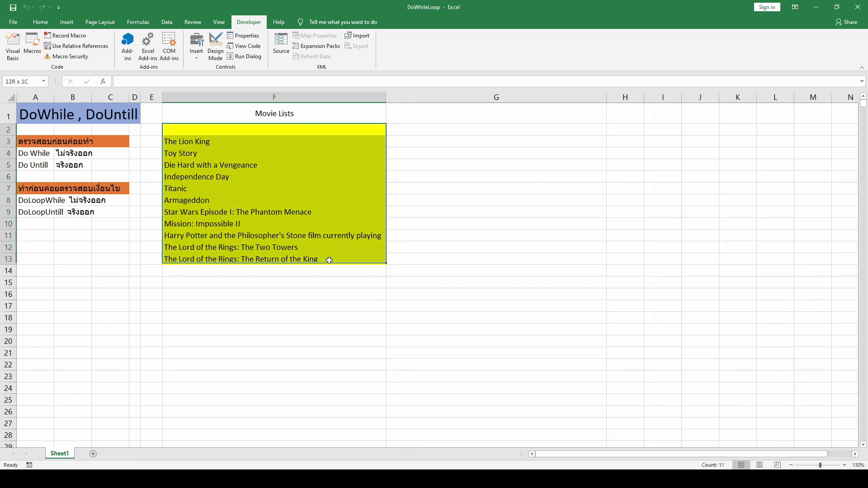
left_click(41, 21)
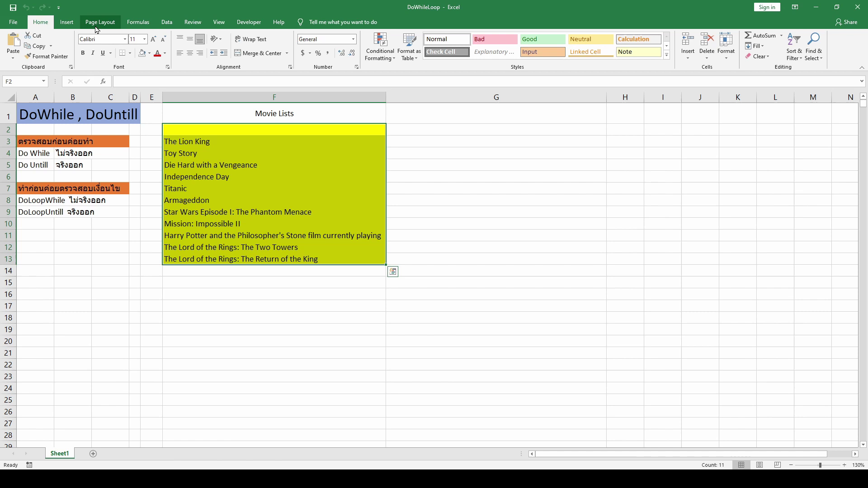
left_click(140, 54)
Step: Reselect F2, review the loop's fill and counter lines in the editor, then return to the sheet
left_click(277, 127)
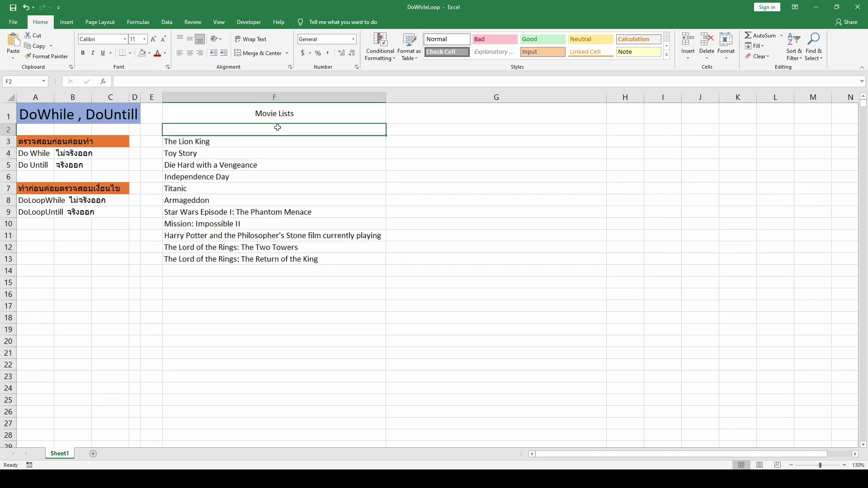
left_click(248, 21)
left_click(12, 47)
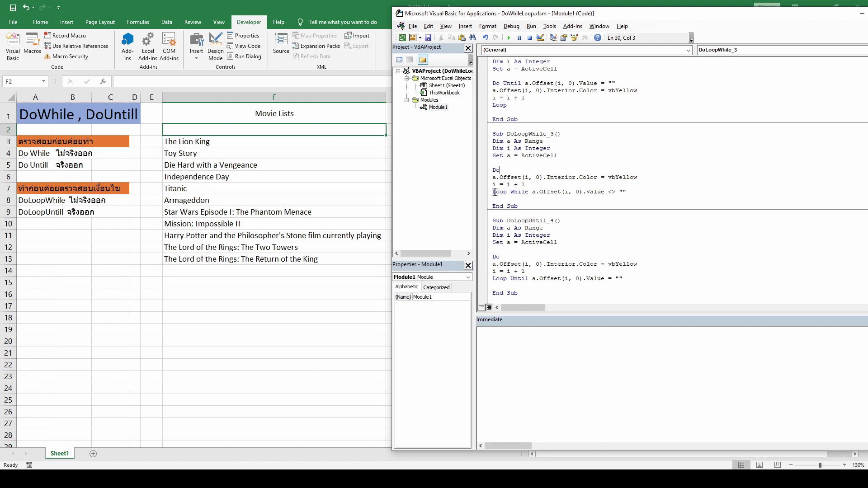
left_click_drag(492, 177, 535, 185)
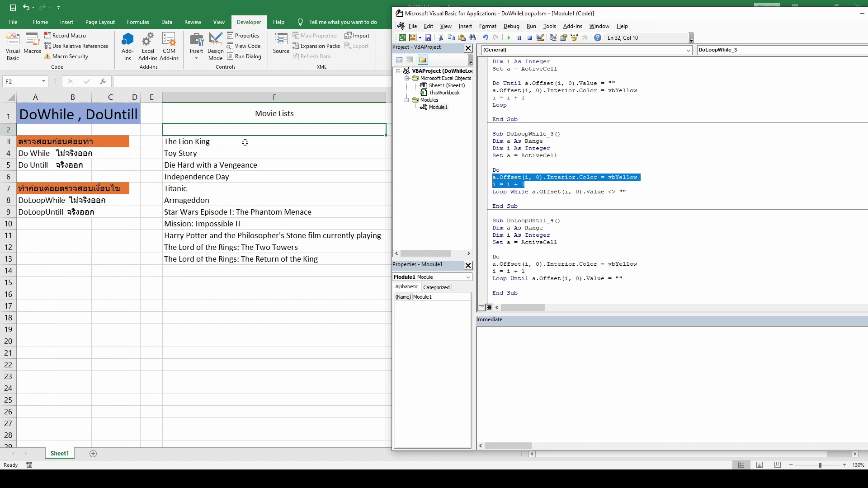
left_click(244, 141)
Step: With F2 selected, reopen the VBA editor and look back at the DoWhile_1 macro
left_click(337, 130)
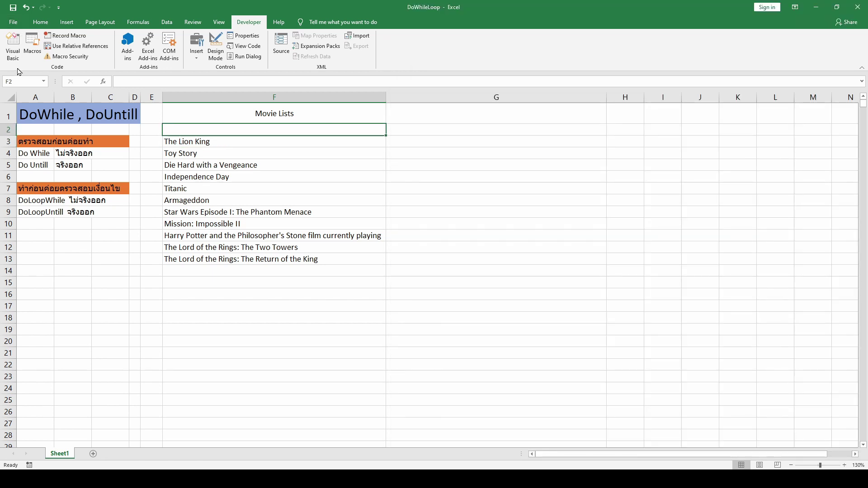
left_click(12, 45)
scroll(540, 93, "up", 2)
scroll(540, 93, "up", 2)
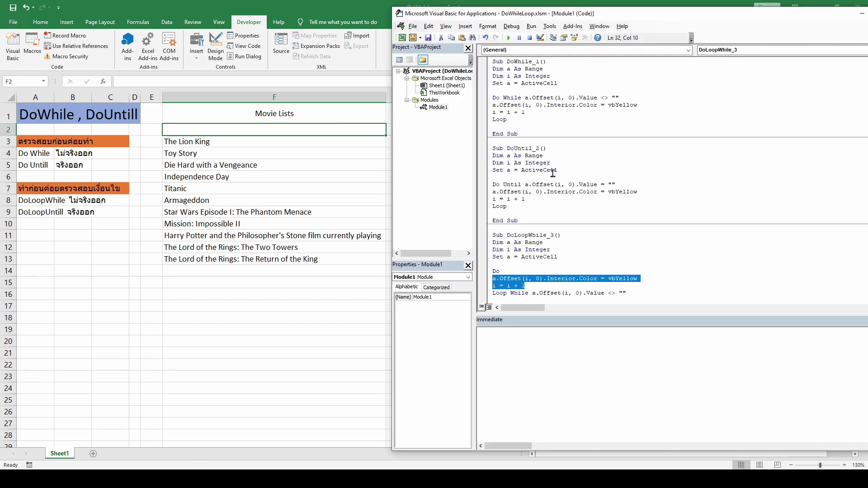
left_click(540, 93)
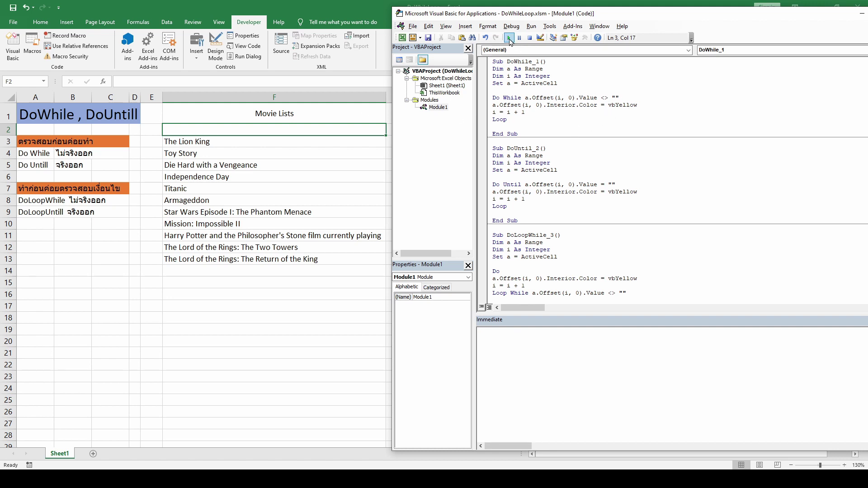
key("Down")
key("Left")
left_click(552, 88)
Step: Rerun DoLoopWhile_3 to colour F2:F13 yellow starting from the empty F2
scroll(551, 121, "down", 2)
scroll(551, 122, "down", 1)
left_click(615, 177)
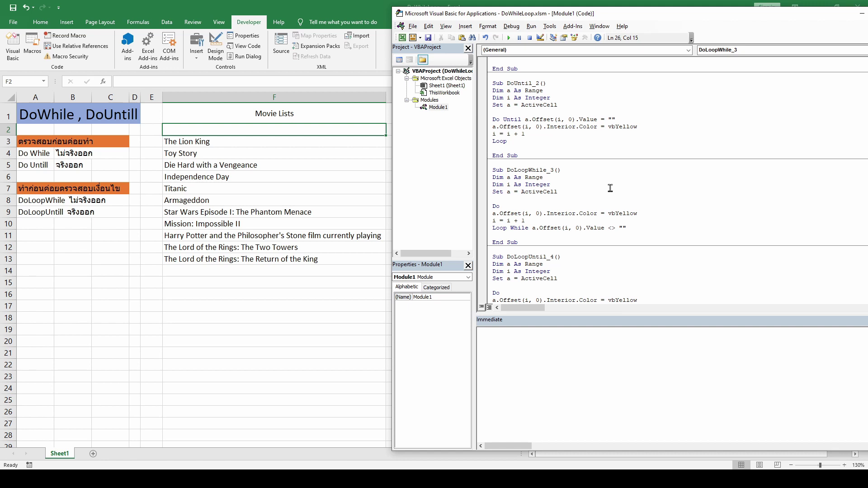
left_click(603, 191)
left_click(508, 38)
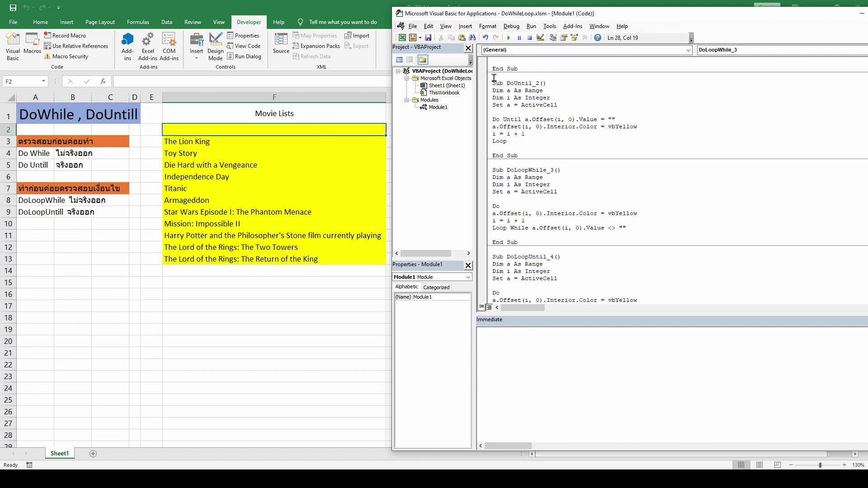
Step: Remove the yellow fill from F2:F13 and reselect F2
left_click_drag(310, 130, 324, 247)
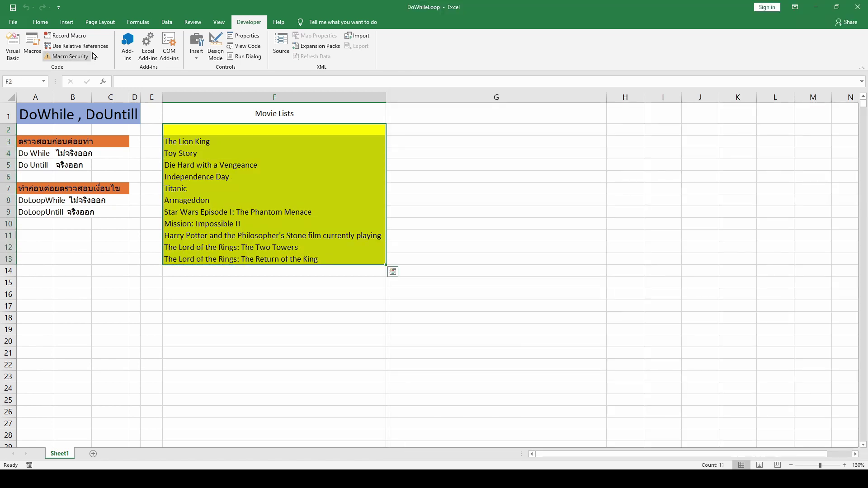
left_click(40, 21)
left_click(142, 53)
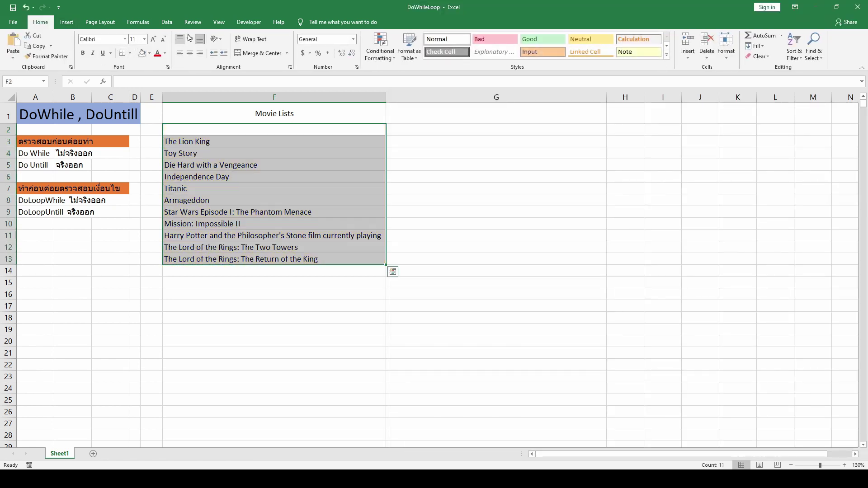
left_click(248, 22)
left_click(233, 127)
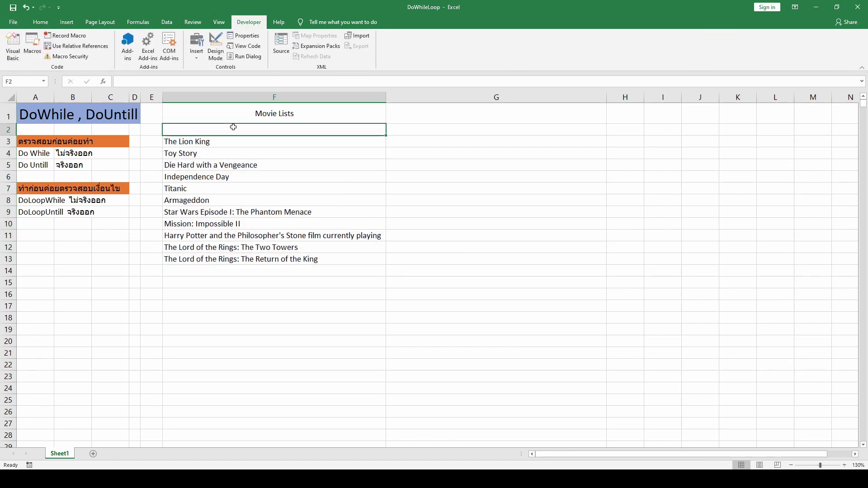
Step: Check the Until condition in DoLoopUntil_4, then run it to fill F2:F13 yellow
left_click(12, 50)
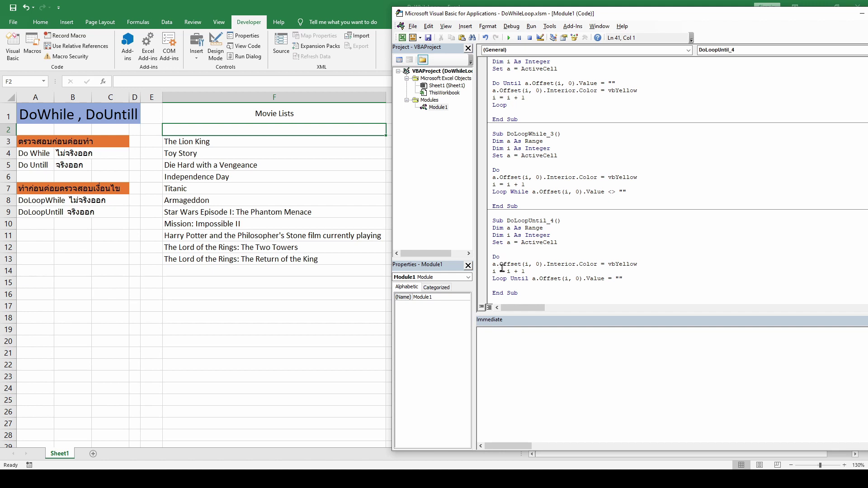
double_click(518, 278)
left_click(610, 283)
left_click(586, 255)
key("Up")
left_click(509, 38)
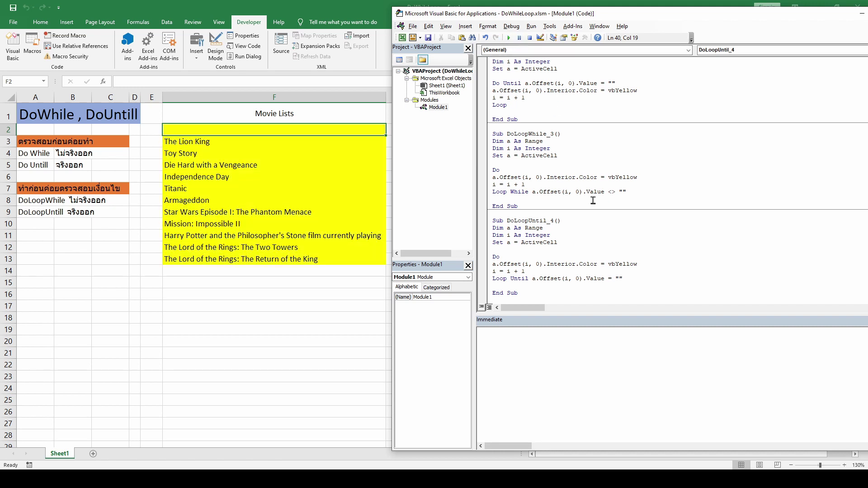